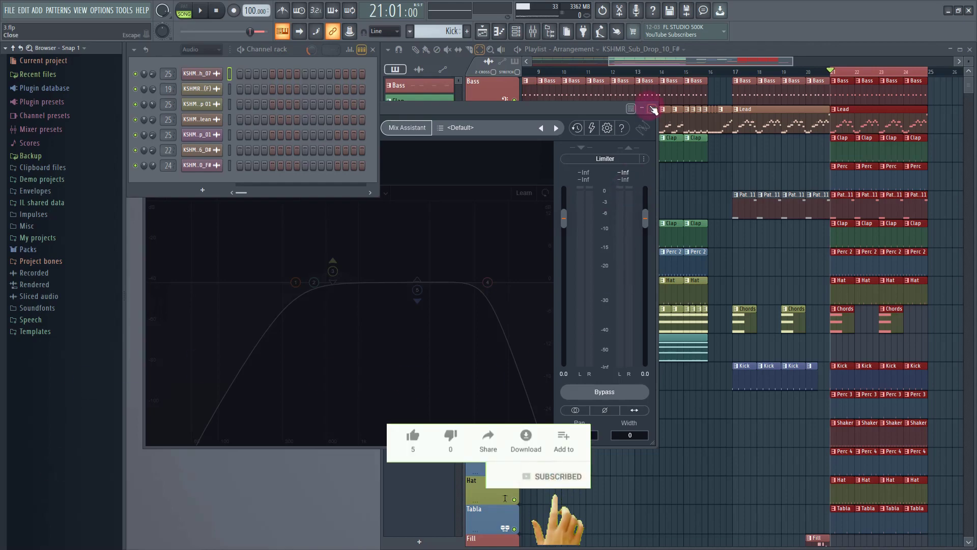
# Step: Close the Neutron plugin window and show the Unsorted channel group in the channel rack
pyautogui.click(654, 109)
pyautogui.moveTo(628, 66); pyautogui.dragTo(718, 69)
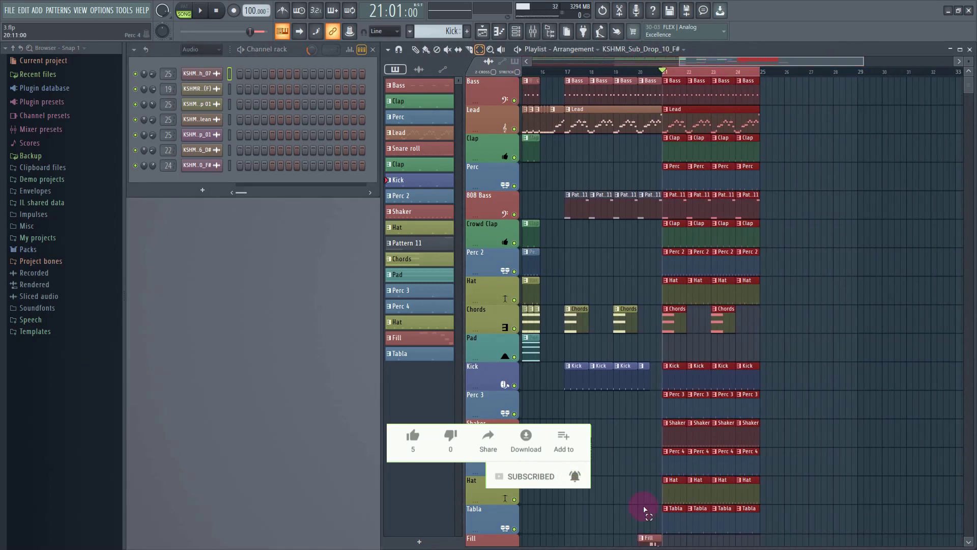
pyautogui.scroll(-5, 644, 509)
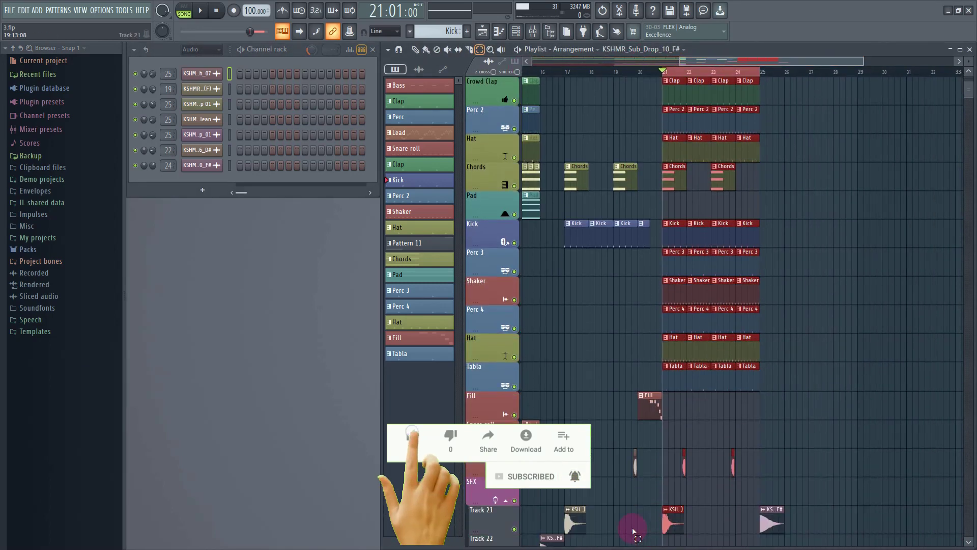
pyautogui.scroll(-4, 636, 527)
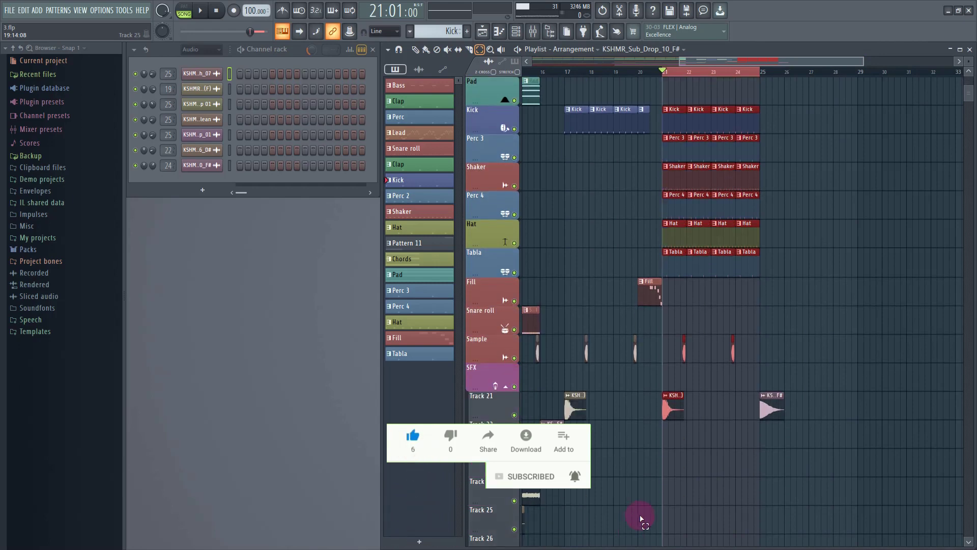
pyautogui.scroll(8, 640, 518)
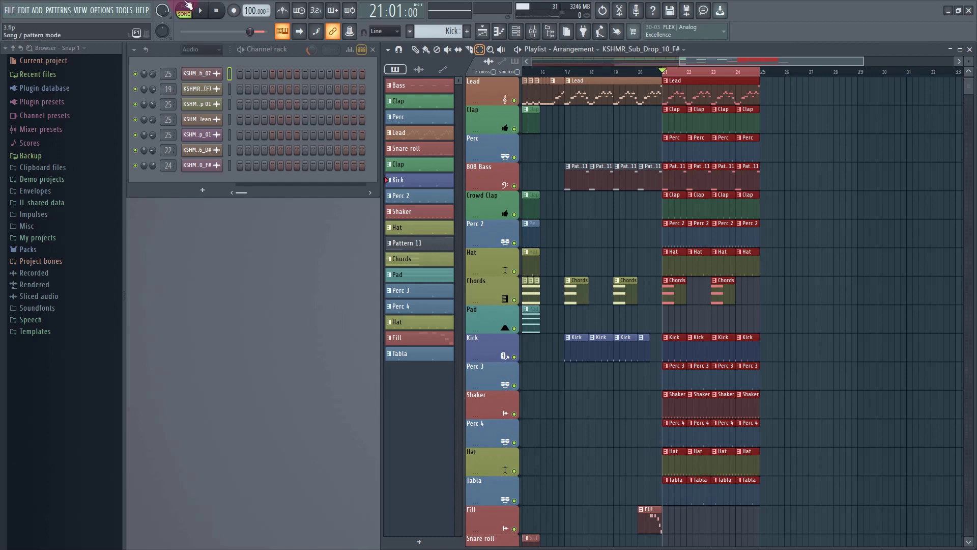
pyautogui.click(204, 49)
pyautogui.click(204, 93)
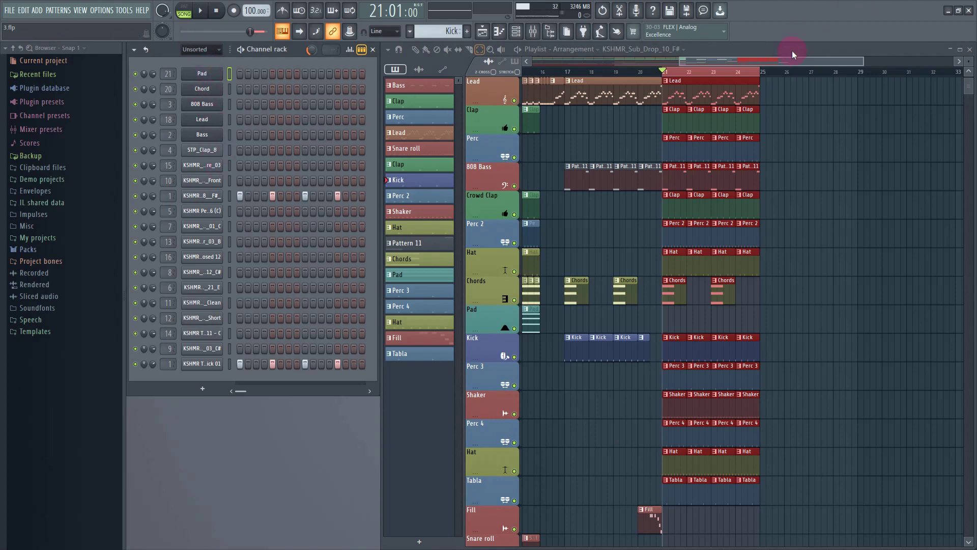
# Step: Widen the playlist window and frame bars 17 to 25 of the arrangement
pyautogui.moveTo(797, 59); pyautogui.dragTo(774, 71)
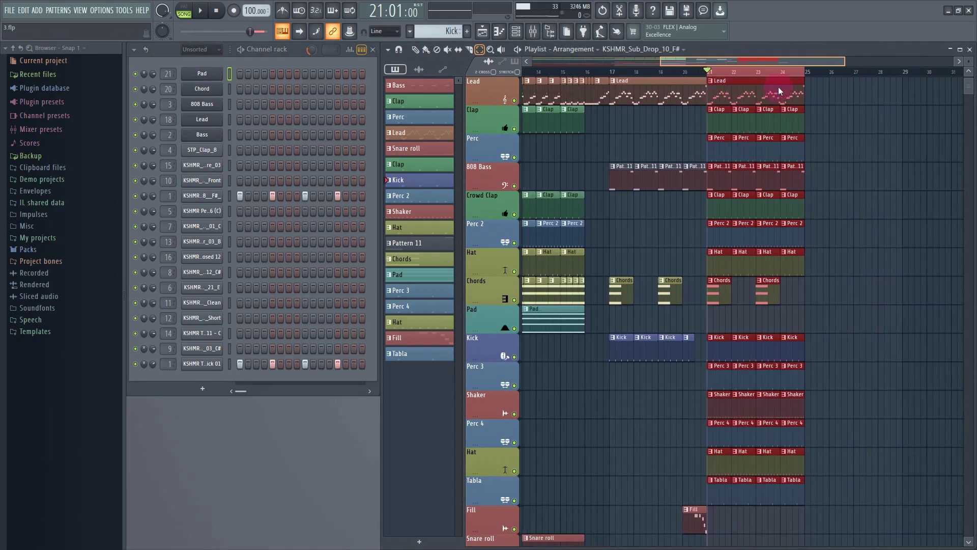
pyautogui.scroll(-4, 739, 462)
pyautogui.scroll(5, 743, 459)
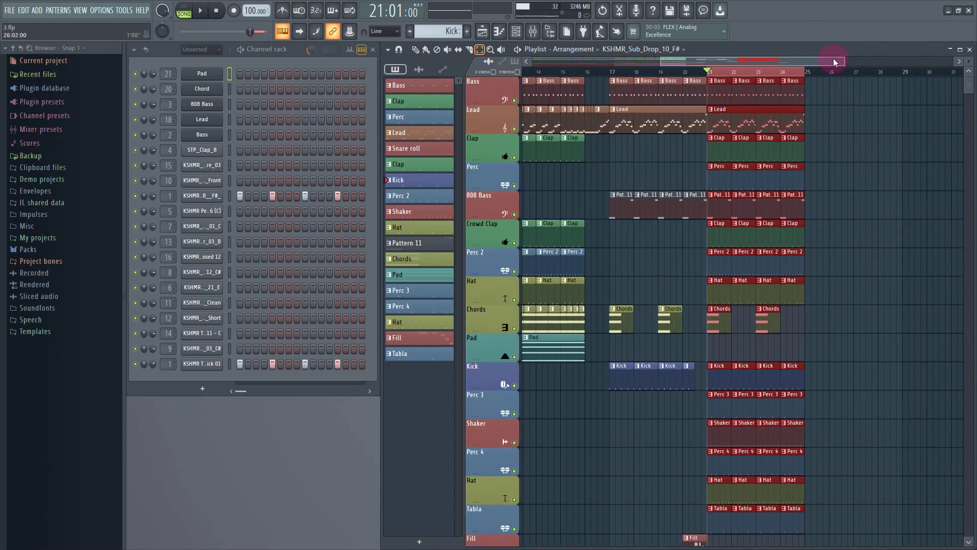
pyautogui.moveTo(845, 62); pyautogui.dragTo(762, 62)
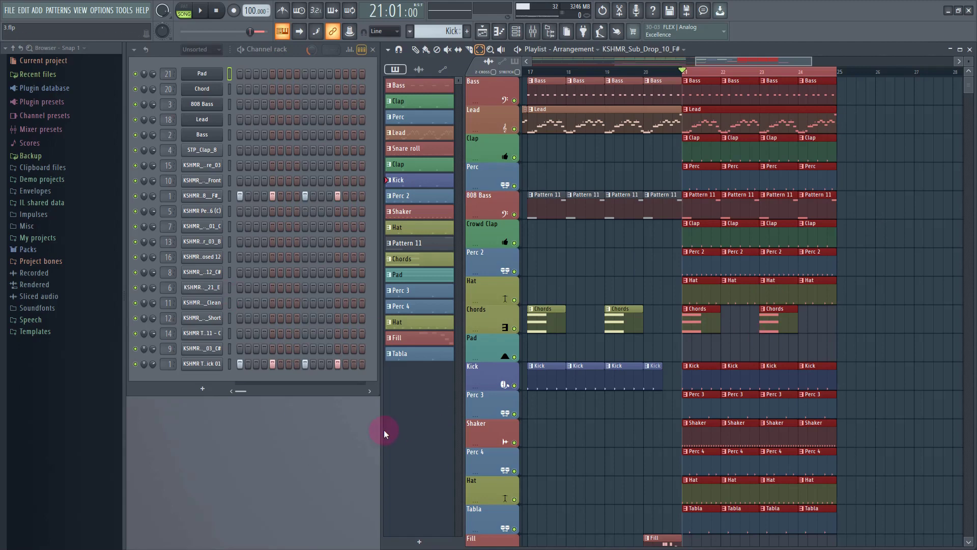
pyautogui.moveTo(382, 430); pyautogui.dragTo(338, 427)
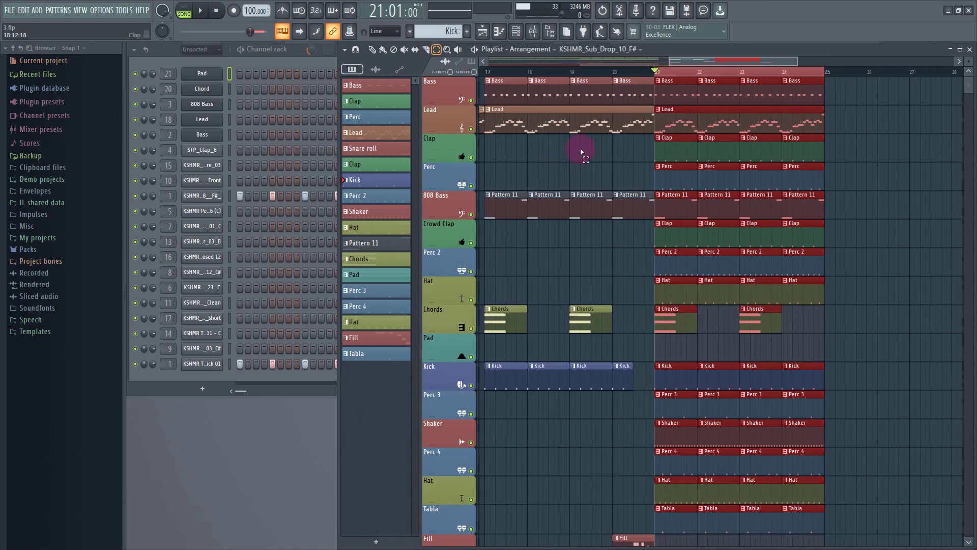
pyautogui.moveTo(730, 63); pyautogui.dragTo(757, 64)
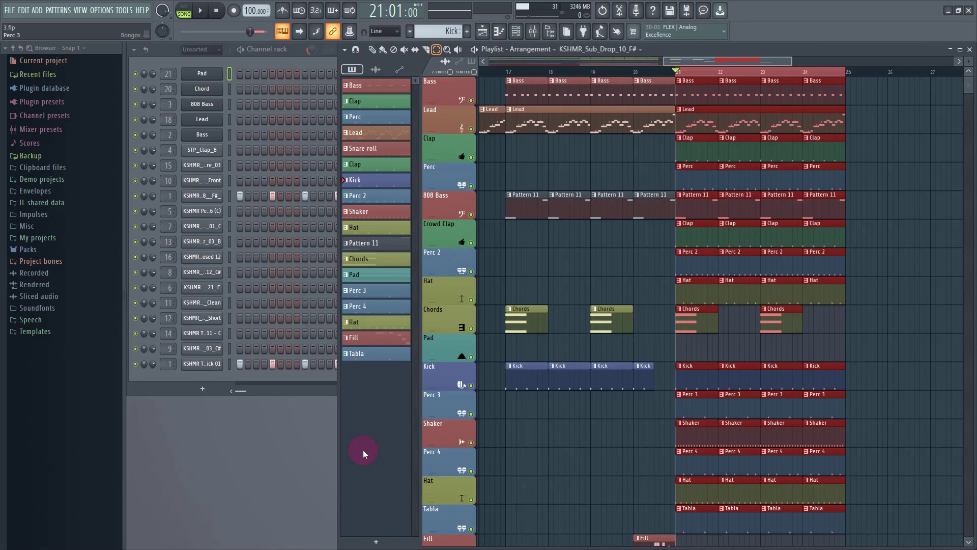
# Step: Disable Neutron 3 on the Lead mixer track and load Fruity Parametric EQ 2 into slot 2
pyautogui.click(536, 32)
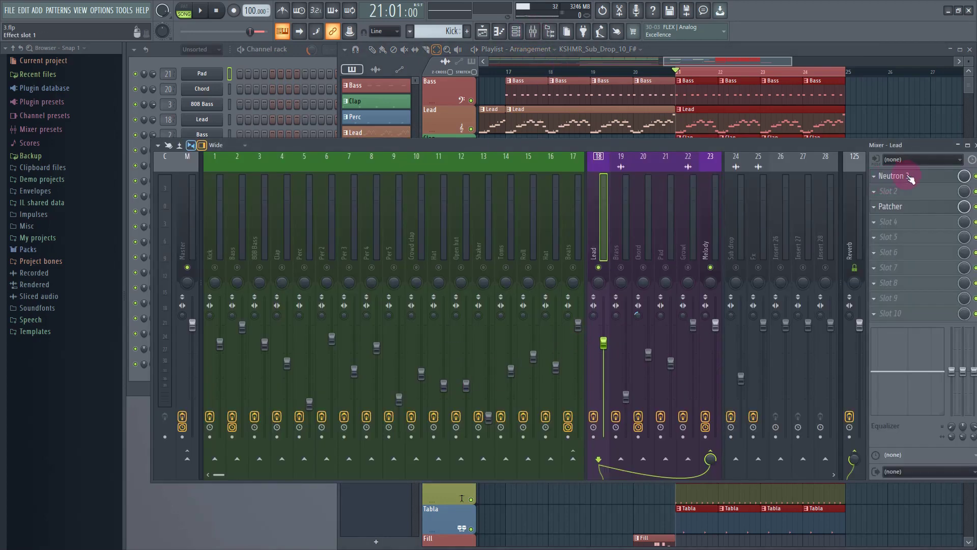
pyautogui.moveTo(823, 149); pyautogui.dragTo(718, 188)
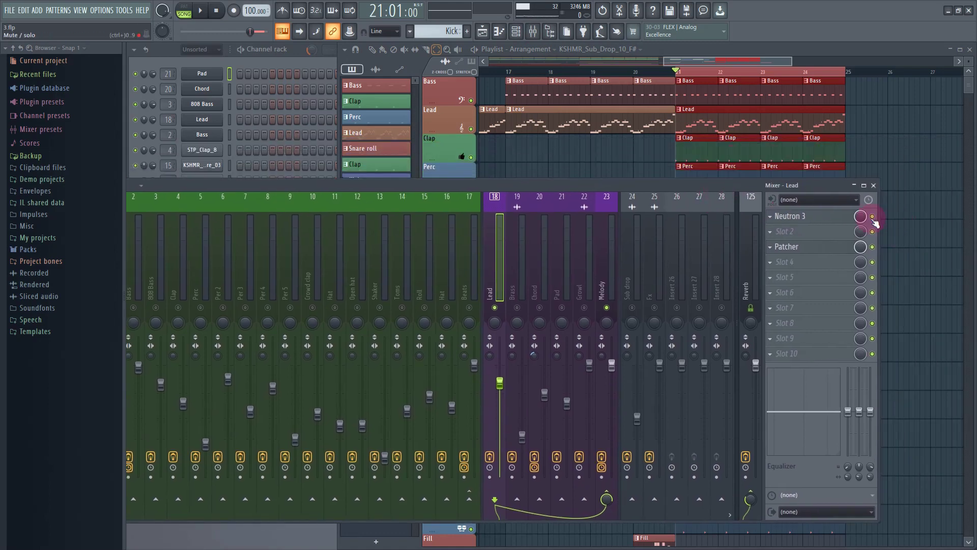
pyautogui.click(872, 217)
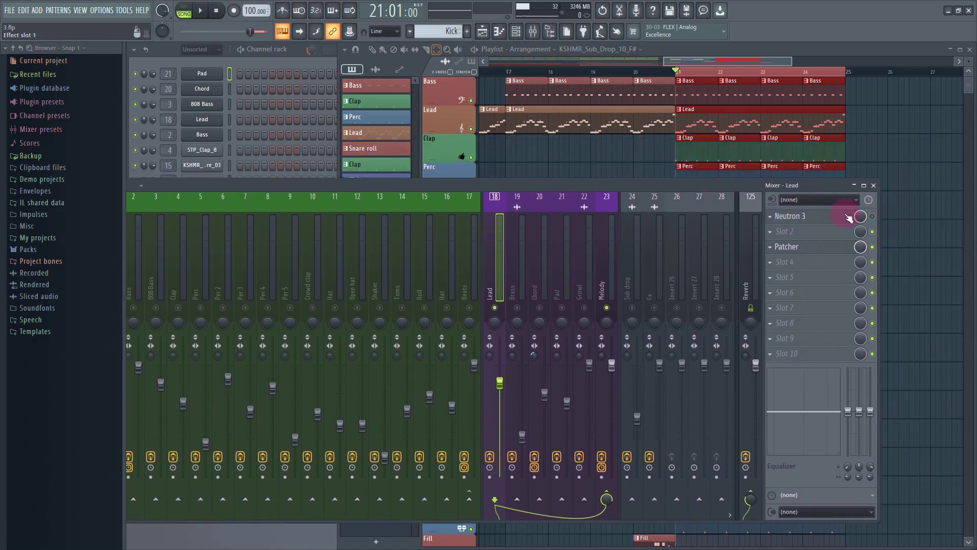
pyautogui.click(795, 233)
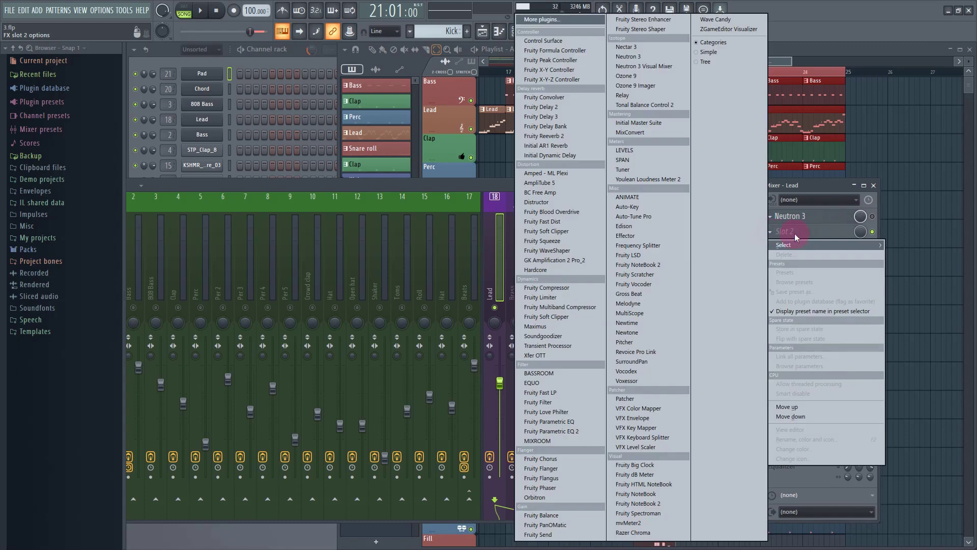
pyautogui.click(583, 431)
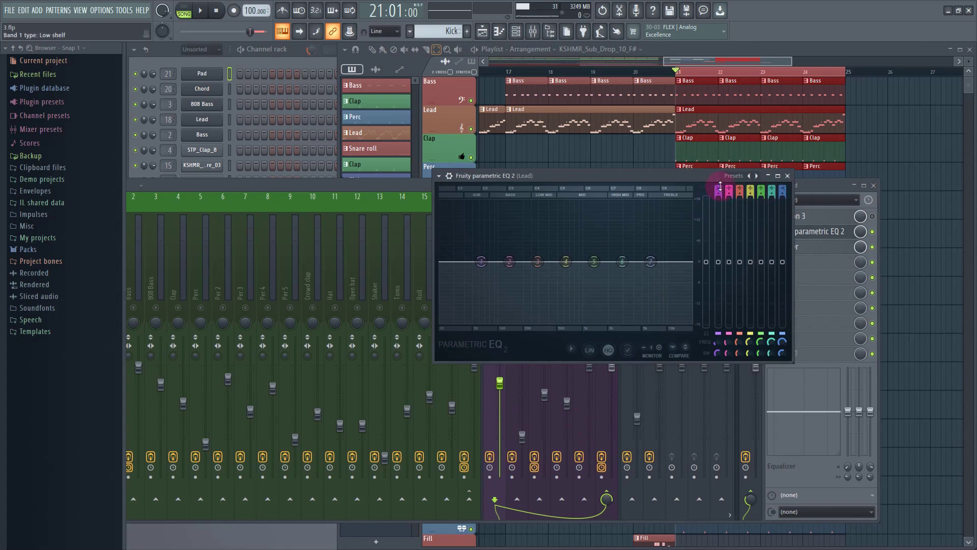
# Step: Try a high-pass filter on band 1 of the Lead EQ with a slightly raised frequency, and reset the band type
pyautogui.scroll(-1, 717, 187)
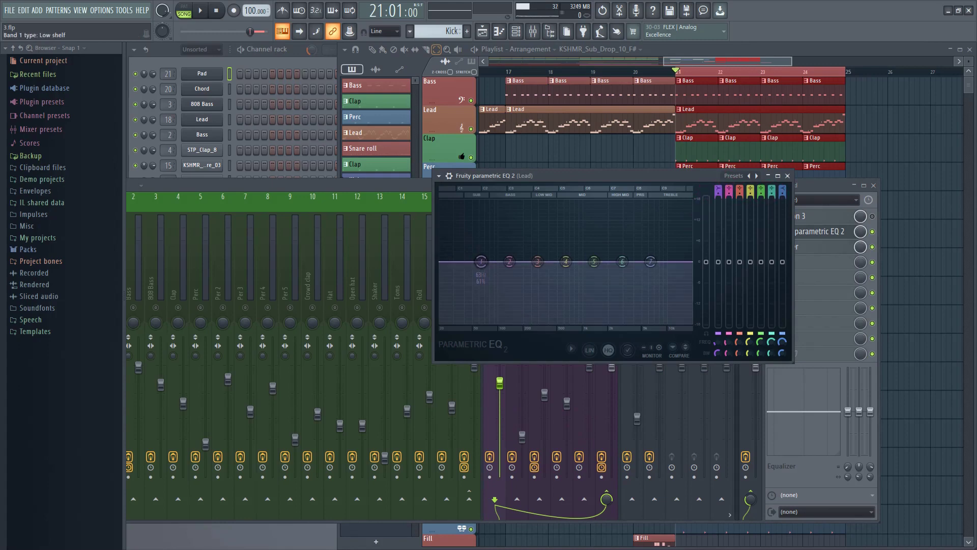
pyautogui.moveTo(718, 189); pyautogui.dragTo(718, 195)
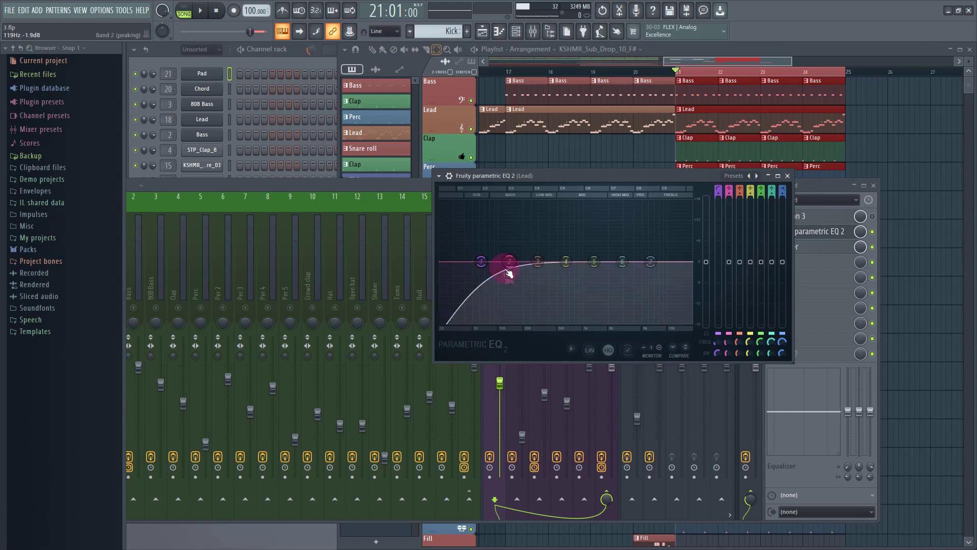
pyautogui.moveTo(482, 262); pyautogui.dragTo(485, 262)
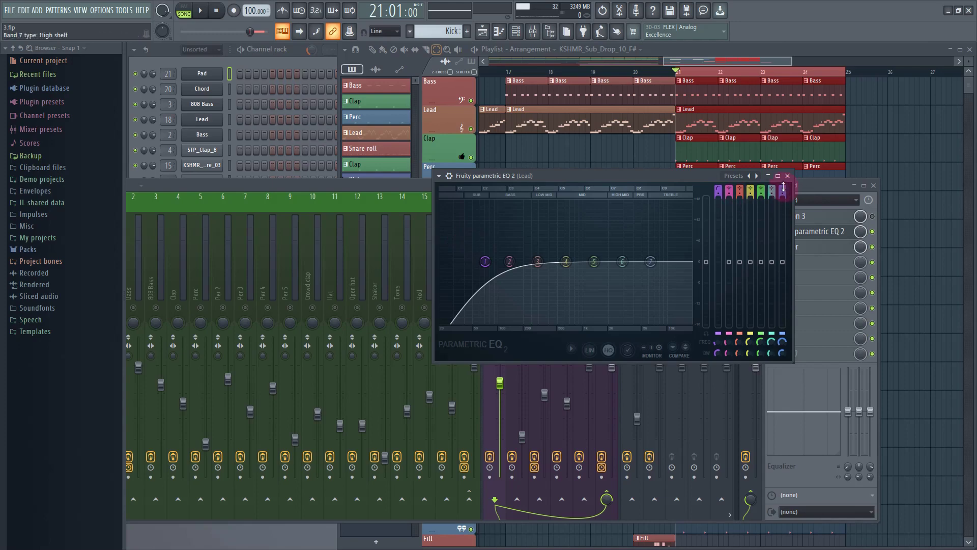
pyautogui.rightClick(718, 190)
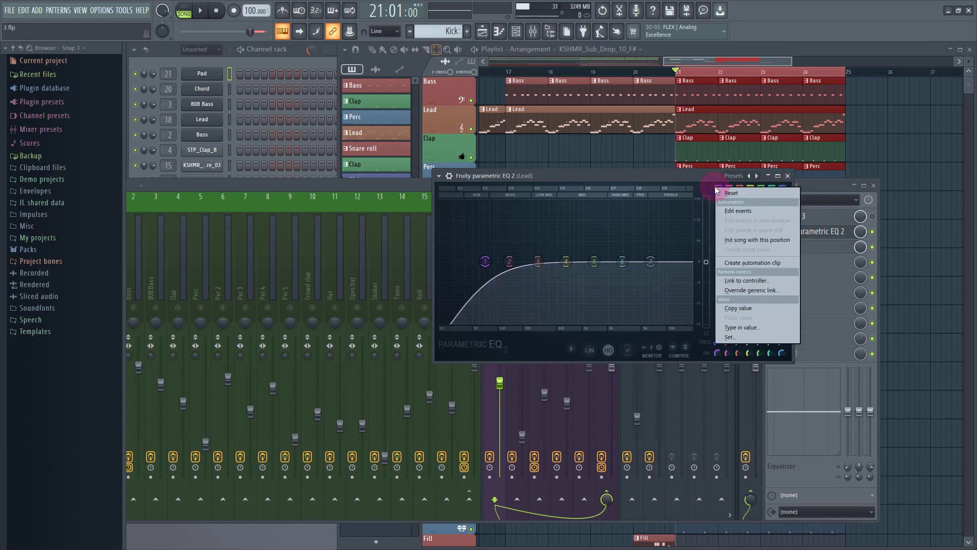
pyautogui.click(726, 194)
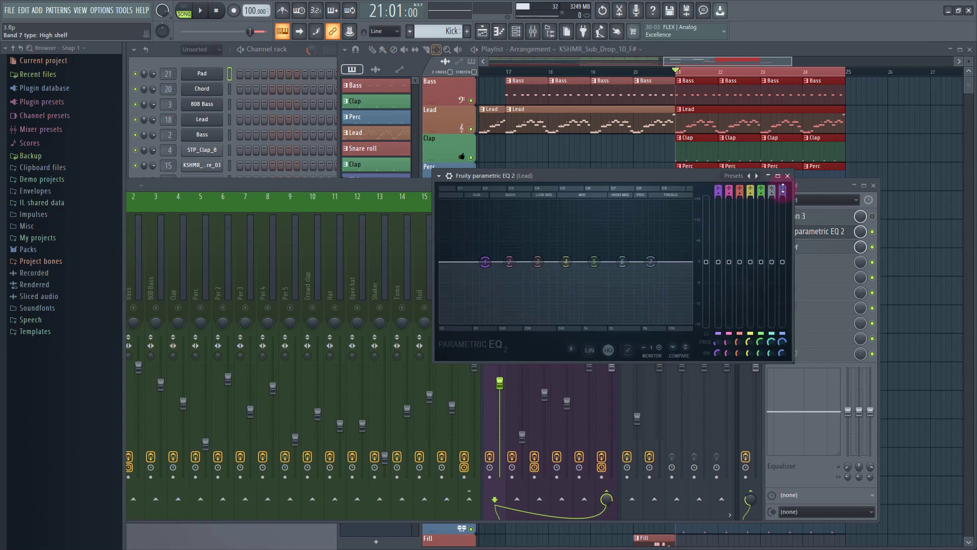
# Step: Try a low-pass filter on band 7 of the Lead EQ and reset the band type
pyautogui.moveTo(783, 191); pyautogui.dragTo(782, 214)
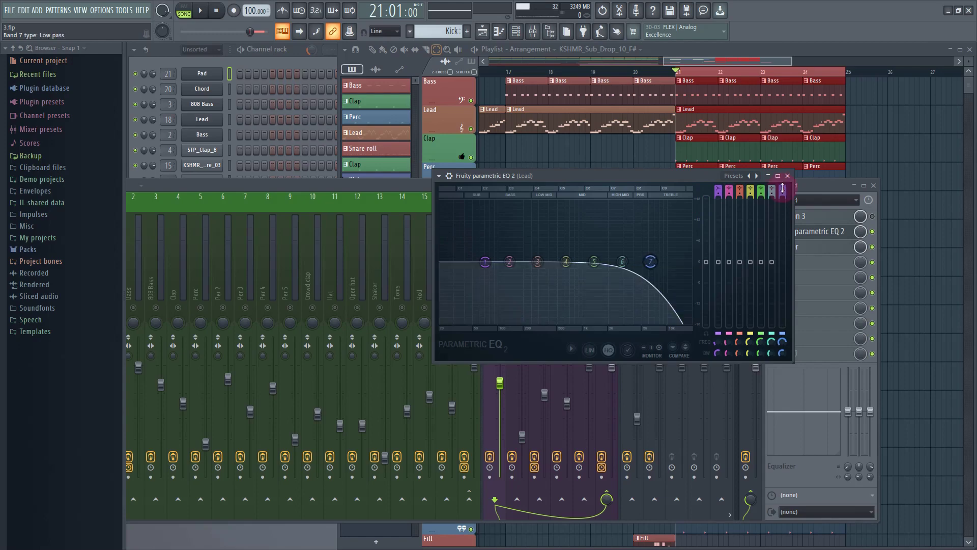
pyautogui.moveTo(635, 269); pyautogui.dragTo(651, 287)
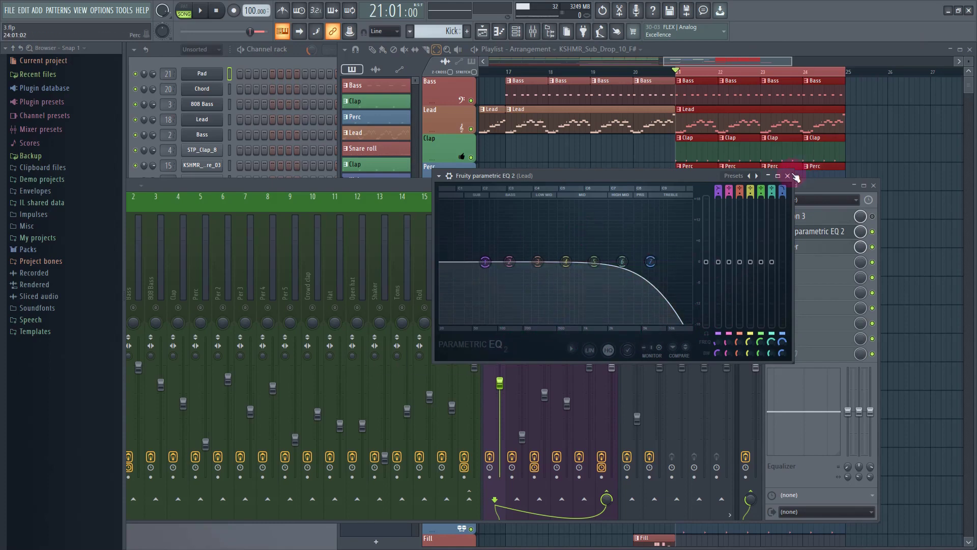
pyautogui.click(783, 191)
pyautogui.click(792, 201)
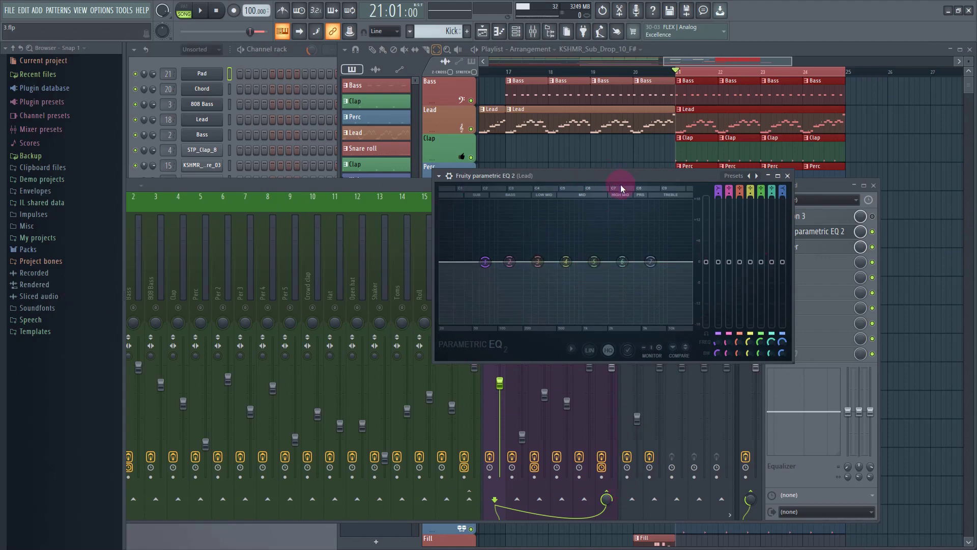
# Step: Open and re-enable Neutron 3 on the Lead track, clearing the mixer away so it sits beside the parametric EQ
pyautogui.moveTo(493, 175); pyautogui.dragTo(265, 194)
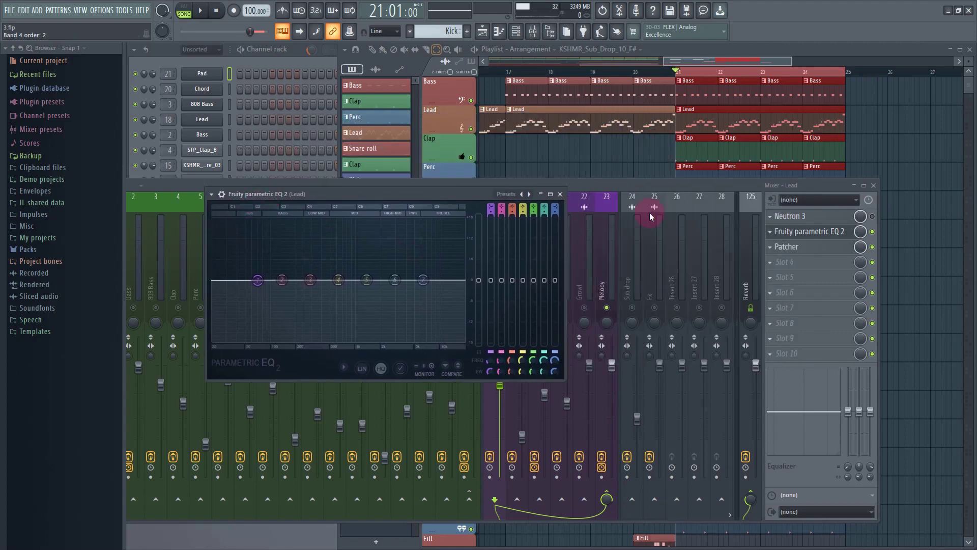
pyautogui.click(814, 220)
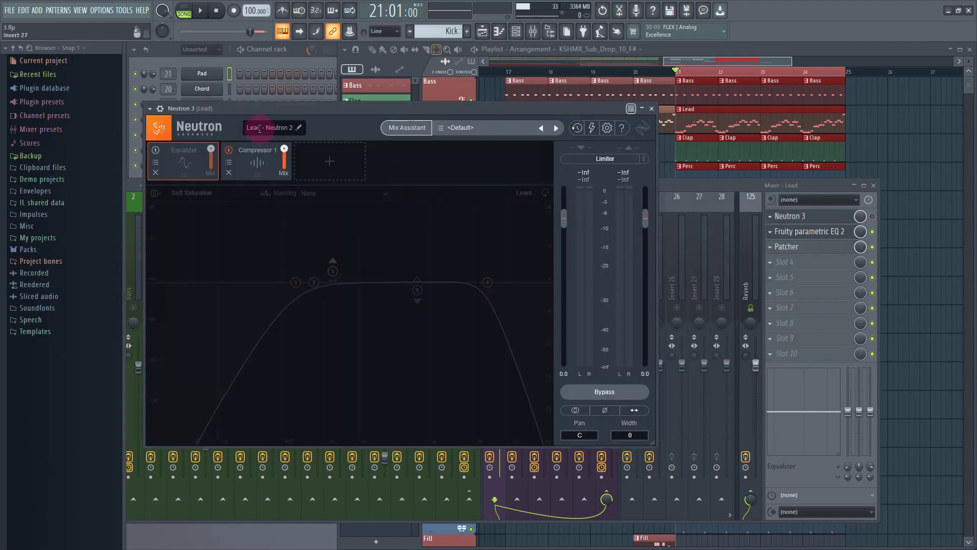
pyautogui.click(872, 219)
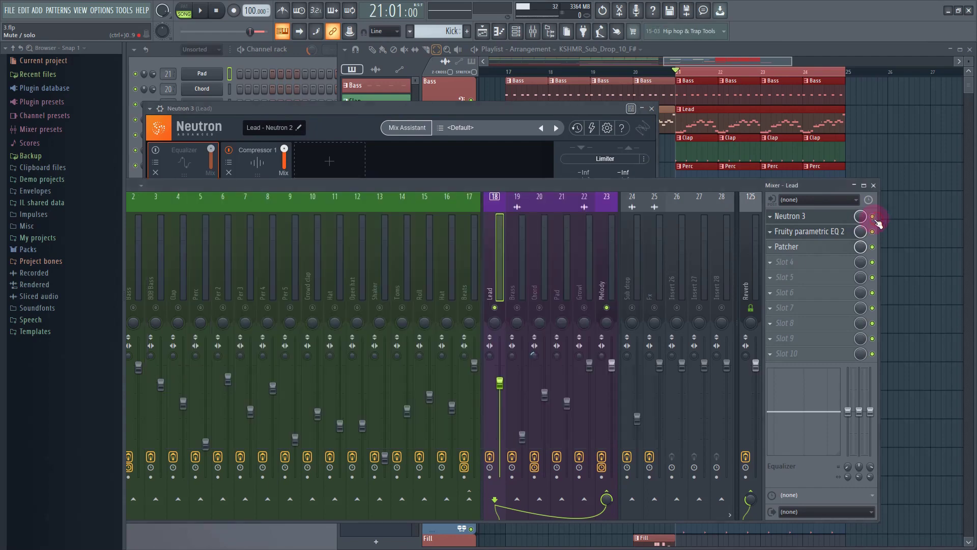
pyautogui.moveTo(327, 107); pyautogui.dragTo(549, 88)
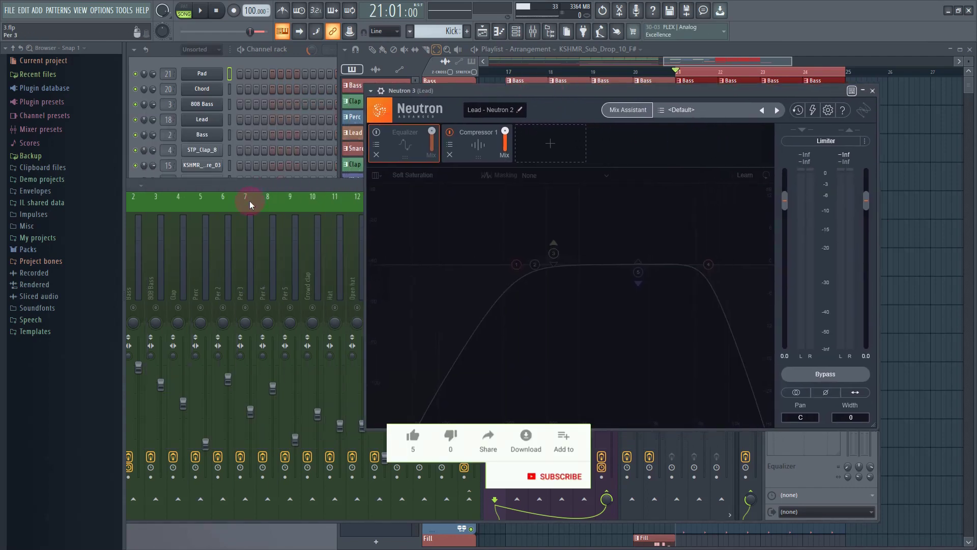
pyautogui.moveTo(275, 196); pyautogui.dragTo(275, 549)
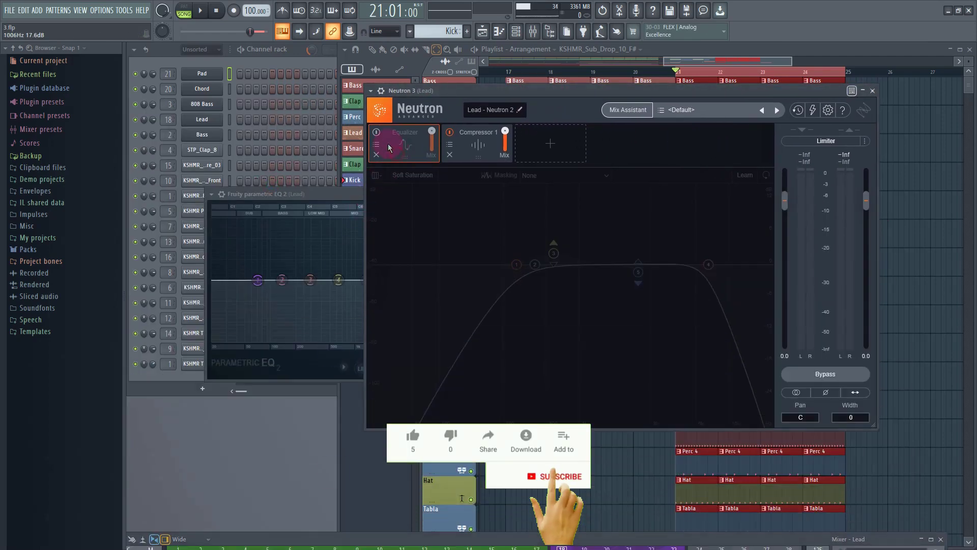
# Step: Inspect band 5's dynamic settings in Neutron's Equalizer, enabling the module only for the inspection
pyautogui.click(377, 132)
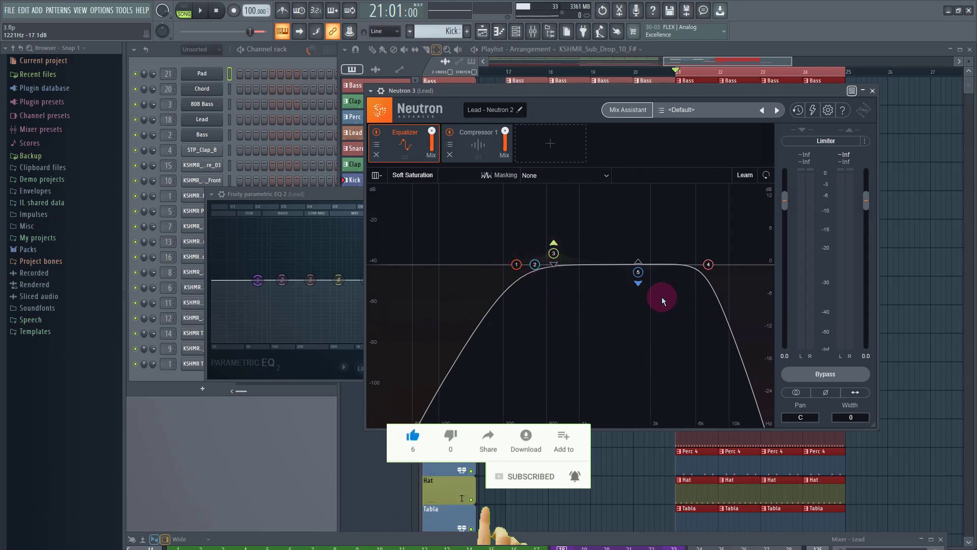
pyautogui.click(638, 272)
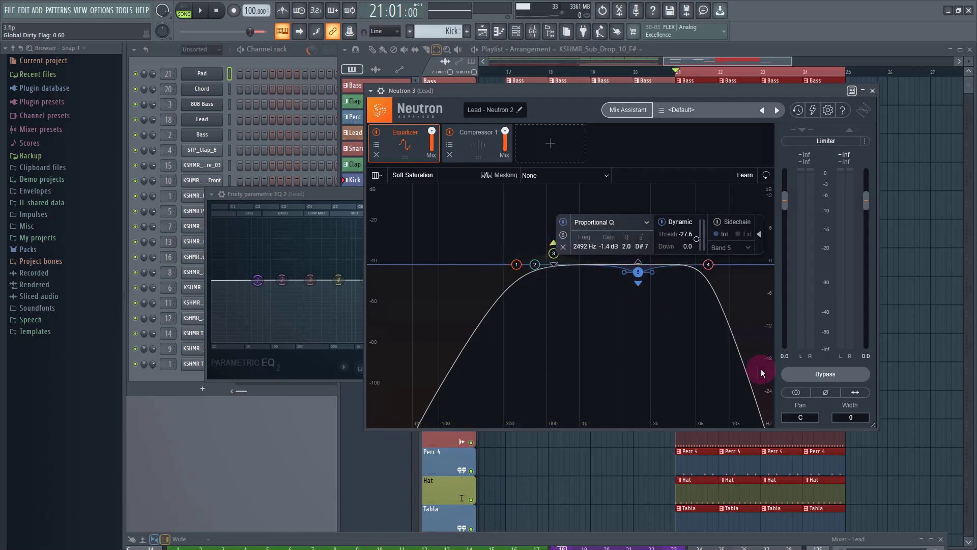
pyautogui.click(616, 352)
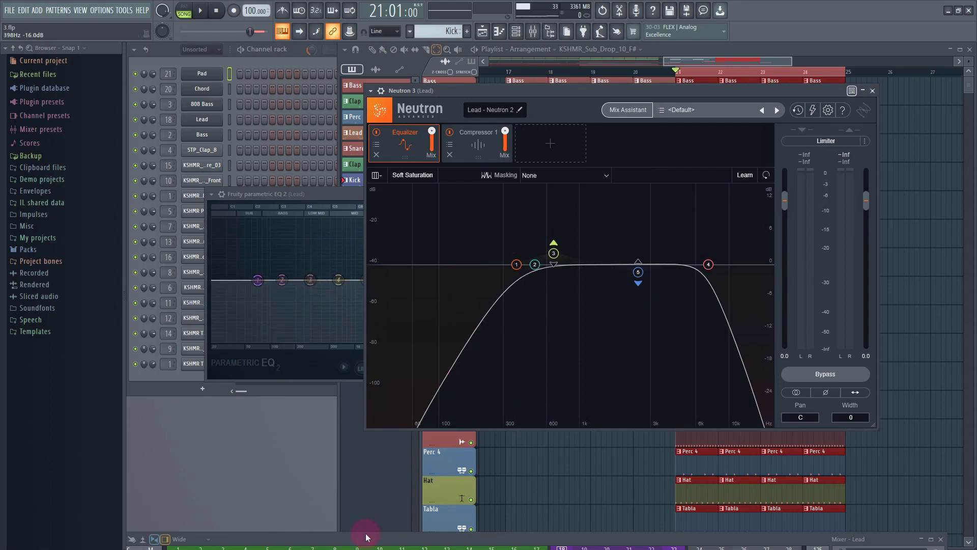
pyautogui.click(377, 134)
# Step: Close the Neutron window and arrange Fruity Parametric EQ 2 above the mixer
pyautogui.click(315, 195)
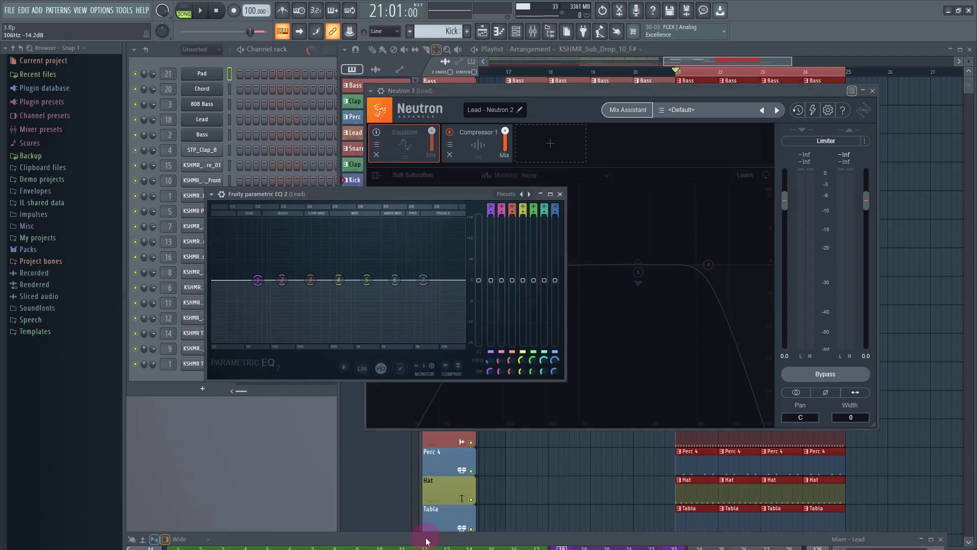
pyautogui.moveTo(426, 541); pyautogui.dragTo(386, 279)
pyautogui.click(873, 91)
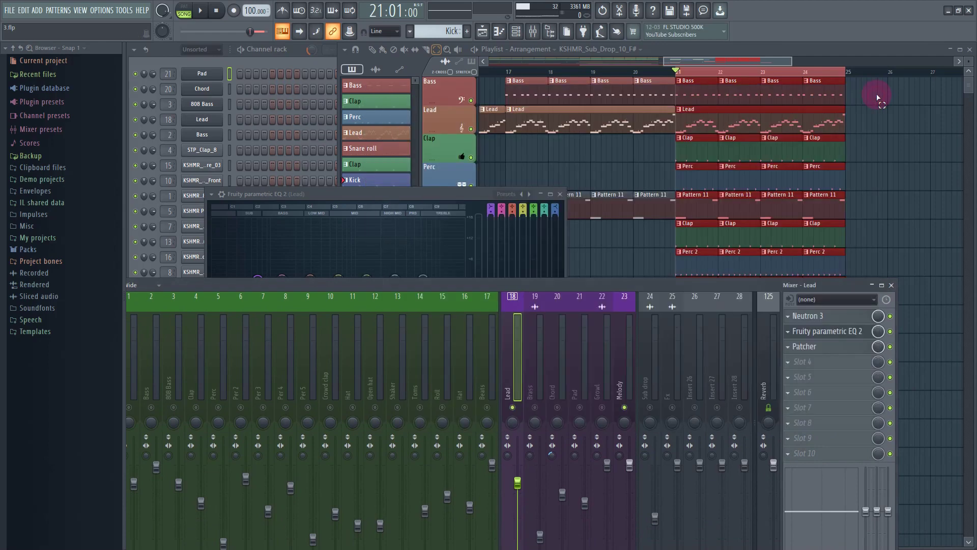
pyautogui.moveTo(273, 197); pyautogui.dragTo(393, 94)
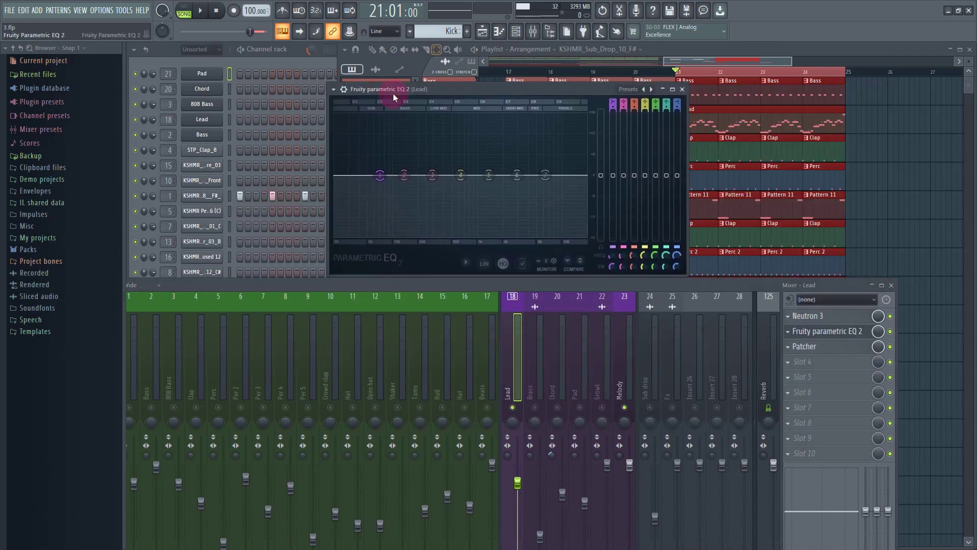
pyautogui.click(433, 178)
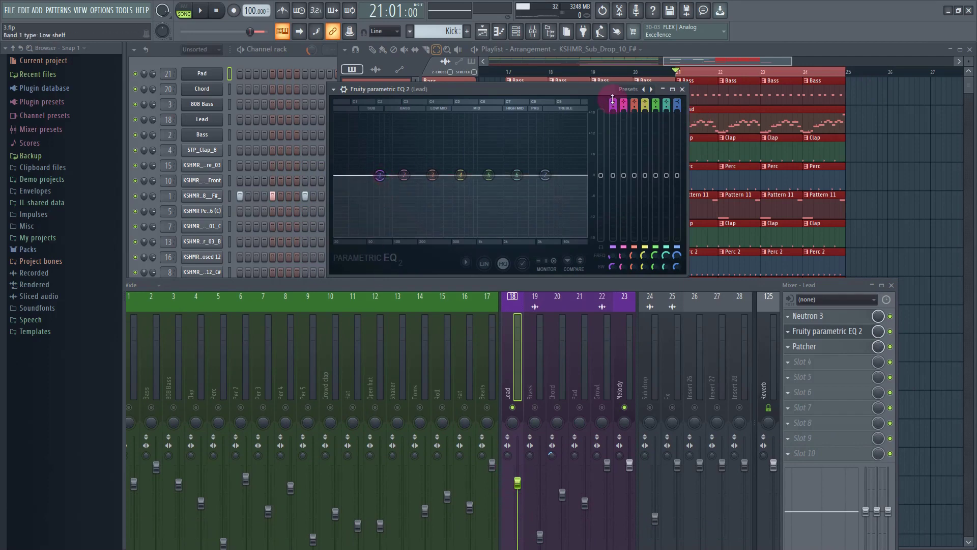
# Step: Switch band 1 of the Lead EQ to high pass, try the Gentle 8 order, and restore order 2
pyautogui.scroll(2, 613, 98)
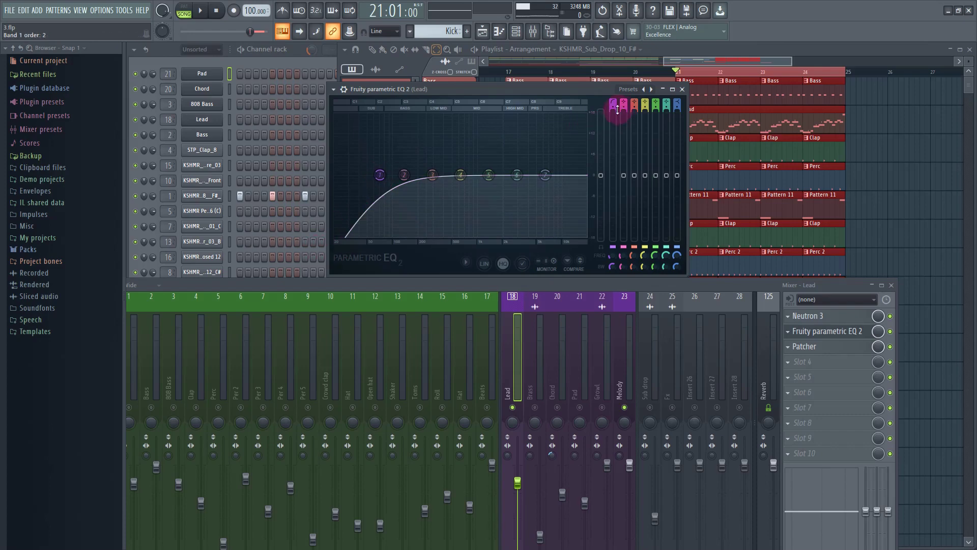
pyautogui.moveTo(614, 106)
pyautogui.mouseDown()
pyautogui.moveTo(614, 84)
pyautogui.moveTo(614, 116)
pyautogui.mouseUp()
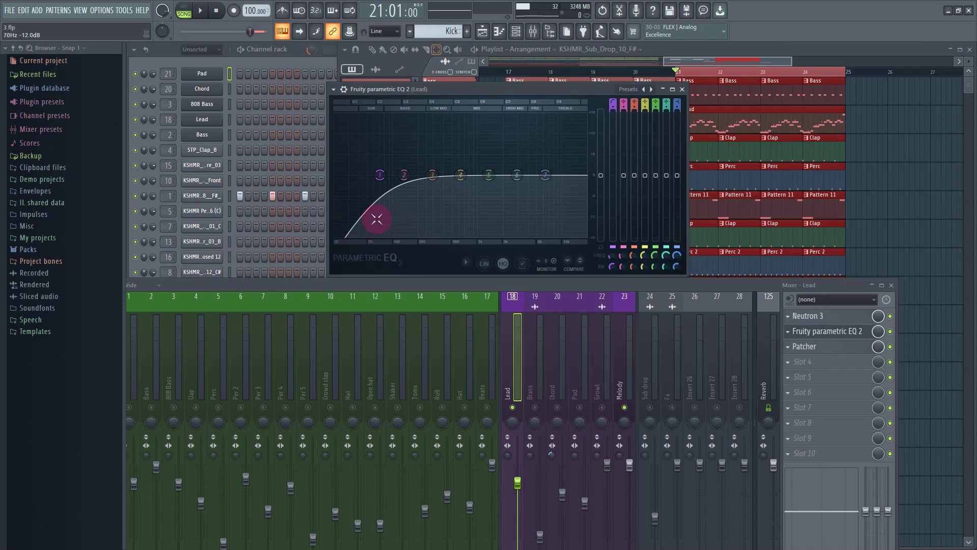
pyautogui.moveTo(359, 247); pyautogui.dragTo(362, 236)
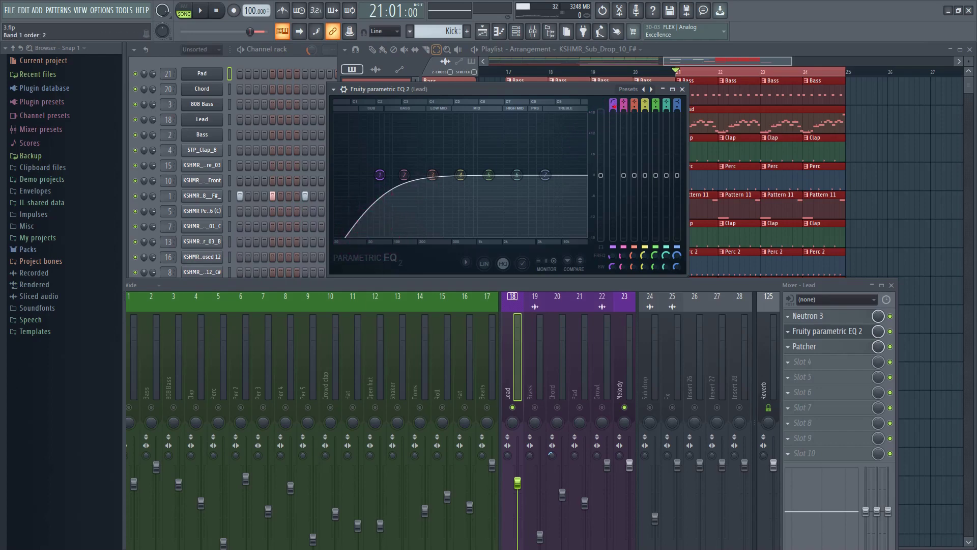
pyautogui.moveTo(613, 107); pyautogui.dragTo(613, 93)
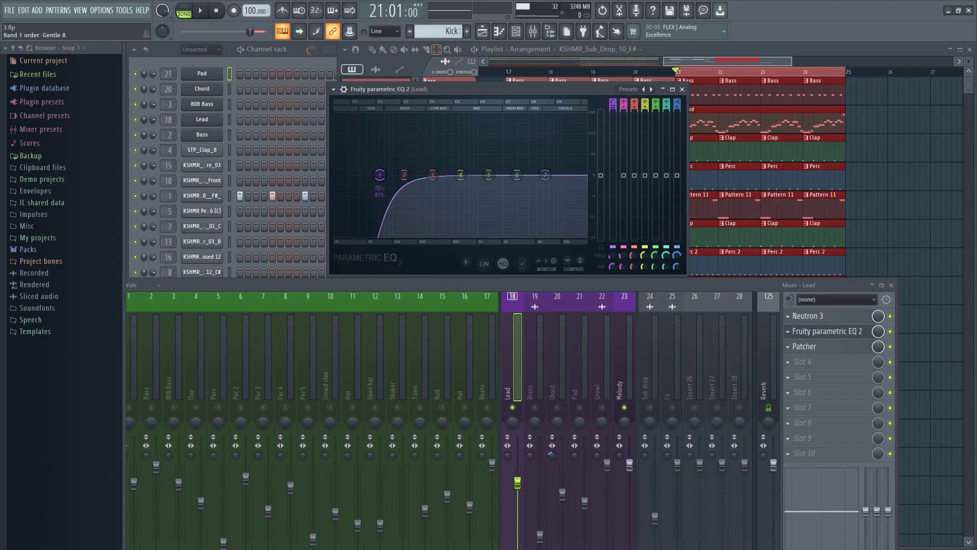
pyautogui.moveTo(614, 102); pyautogui.dragTo(613, 106)
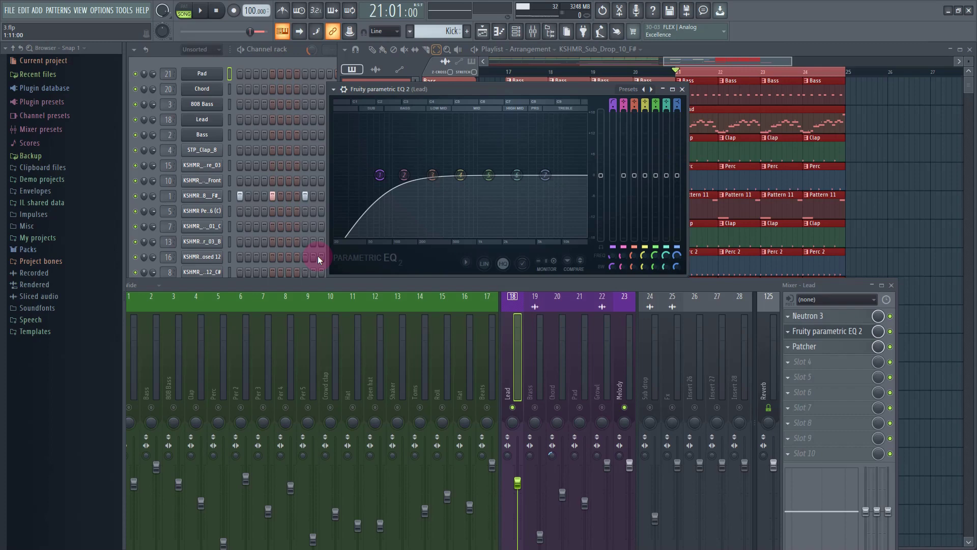
# Step: Raise band 1's high-pass cutoff slightly while playing the song, and stop playback
pyautogui.click(381, 176)
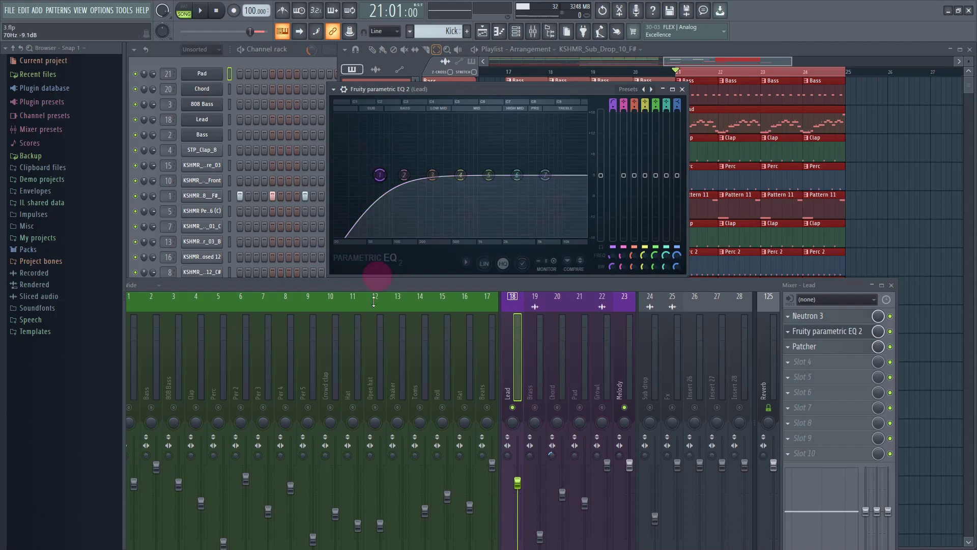
pyautogui.moveTo(379, 175)
pyautogui.mouseDown()
pyautogui.moveTo(396, 175)
pyautogui.moveTo(386, 175)
pyautogui.mouseUp()
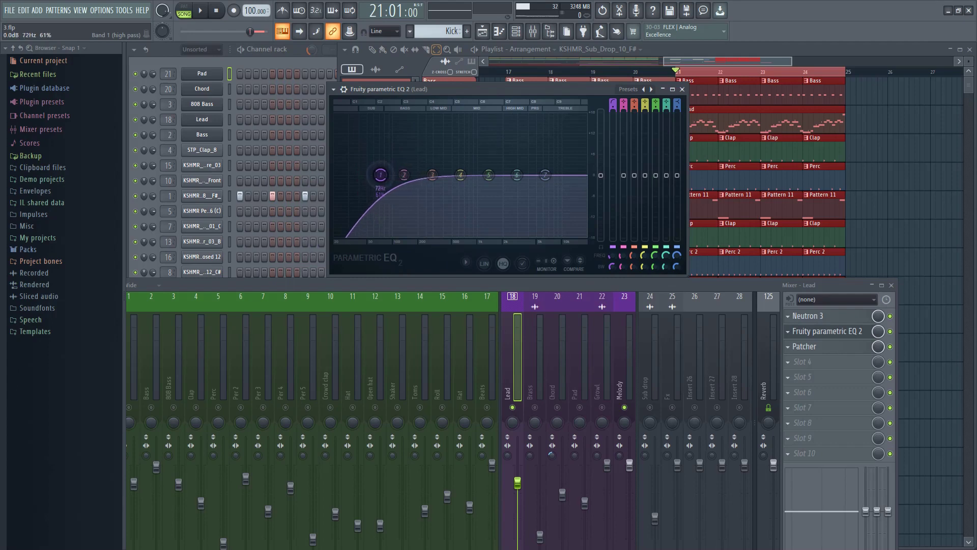
pyautogui.click(204, 11)
pyautogui.moveTo(384, 175)
pyautogui.mouseDown()
pyautogui.moveTo(490, 175)
pyautogui.moveTo(387, 174)
pyautogui.mouseUp()
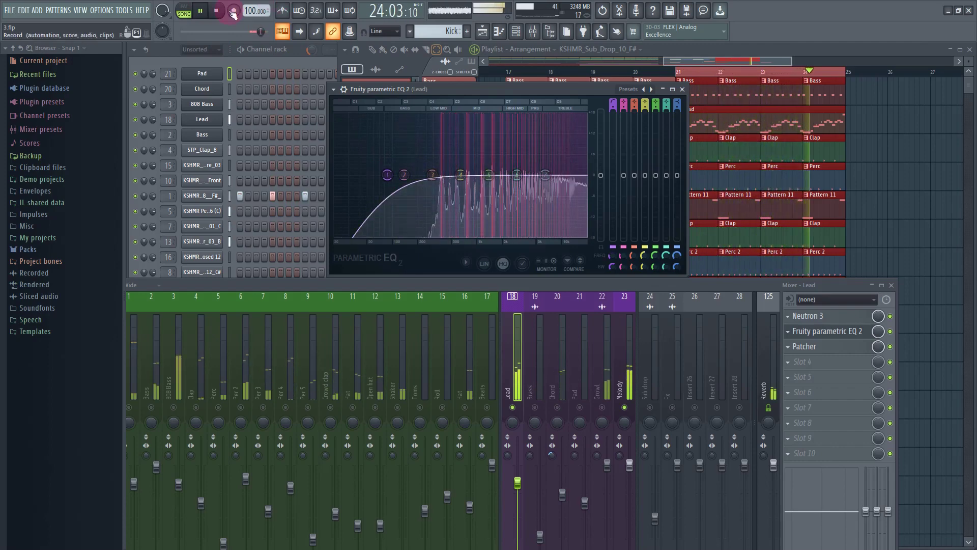
pyautogui.click(216, 10)
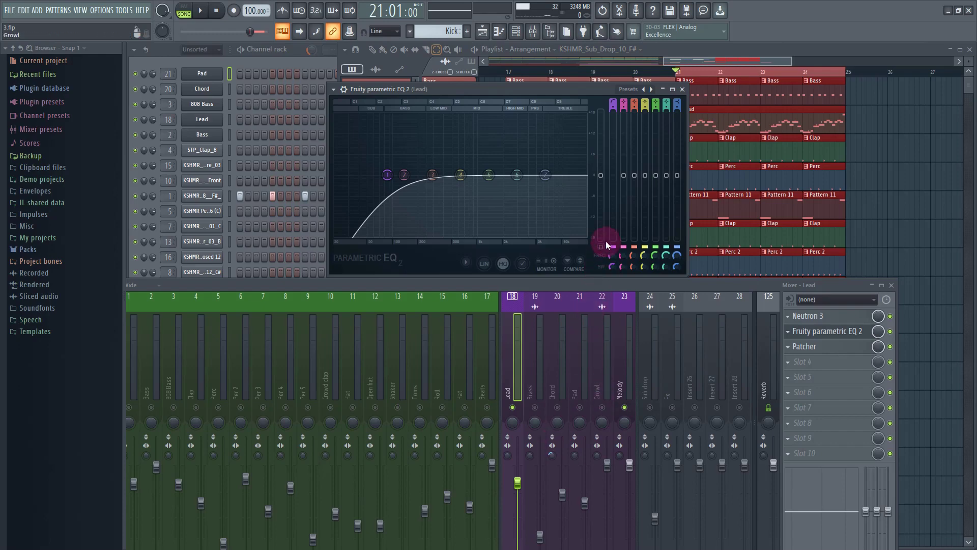
# Step: Try lower cutoff positions for band 1's high-pass filter on the Lead EQ
pyautogui.click(383, 176)
pyautogui.moveTo(388, 175)
pyautogui.mouseDown()
pyautogui.moveTo(374, 174)
pyautogui.moveTo(377, 192)
pyautogui.moveTo(396, 190)
pyautogui.mouseUp()
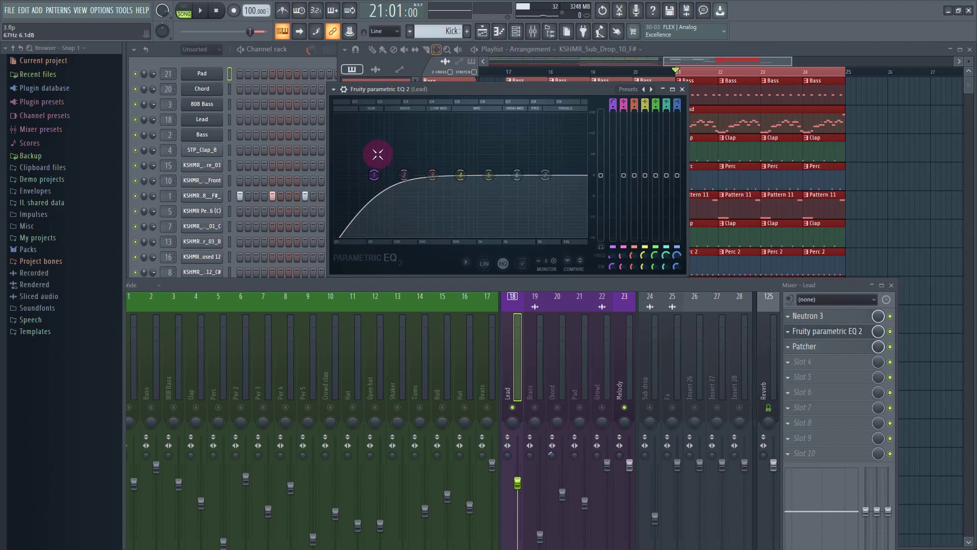
pyautogui.click(201, 11)
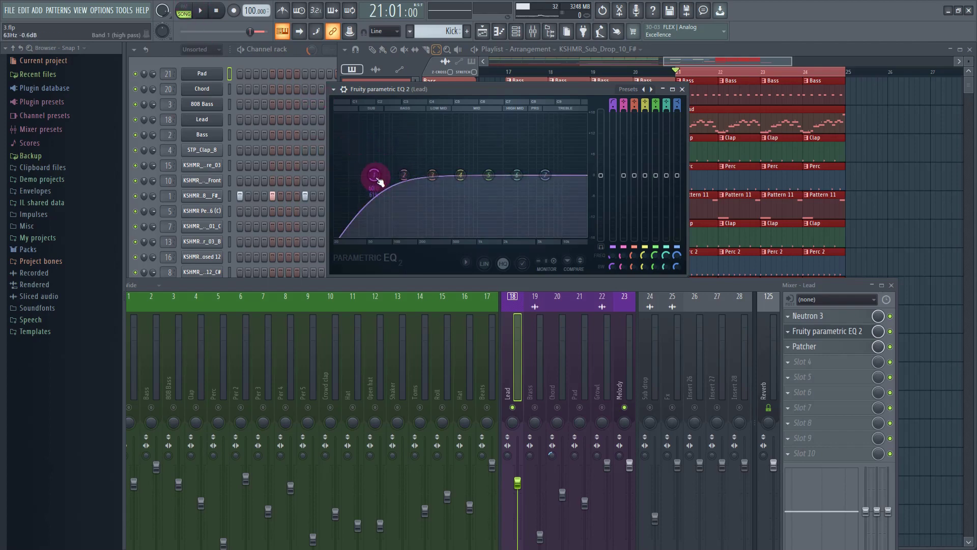
pyautogui.moveTo(375, 177)
pyautogui.mouseDown()
pyautogui.moveTo(384, 175)
pyautogui.moveTo(361, 175)
pyautogui.moveTo(371, 170)
pyautogui.moveTo(354, 215)
pyautogui.moveTo(373, 182)
pyautogui.moveTo(344, 222)
pyautogui.moveTo(381, 197)
pyautogui.moveTo(371, 168)
pyautogui.moveTo(382, 178)
pyautogui.mouseUp()
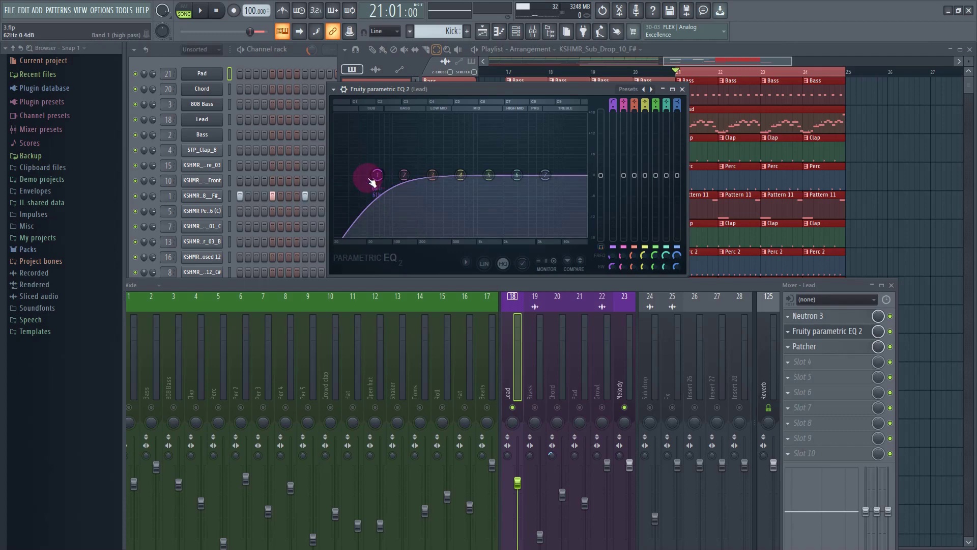
pyautogui.click(322, 202)
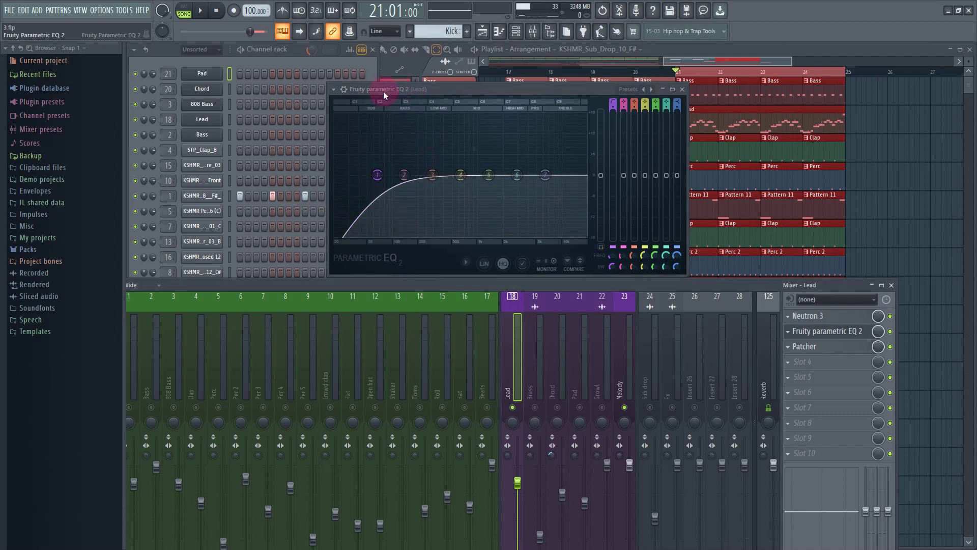
pyautogui.click(371, 193)
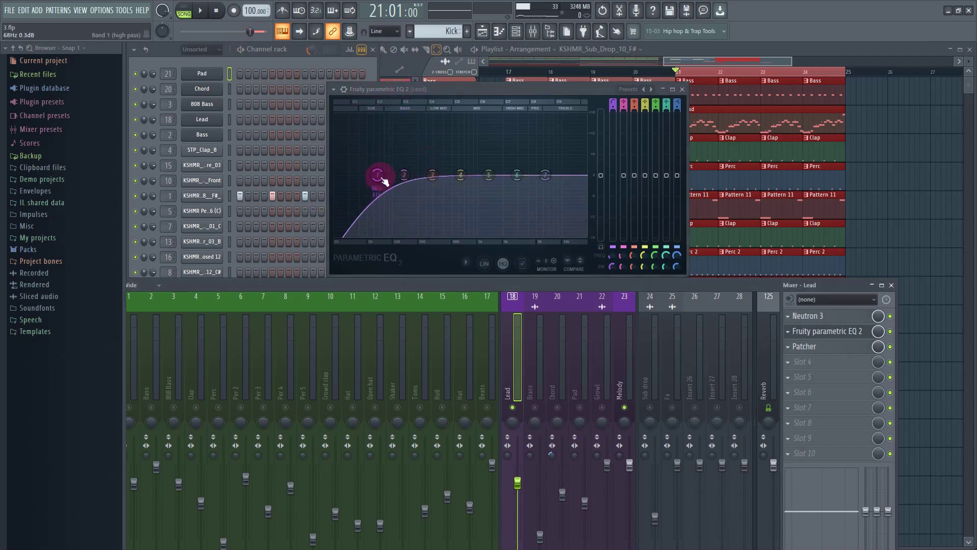
pyautogui.click(399, 274)
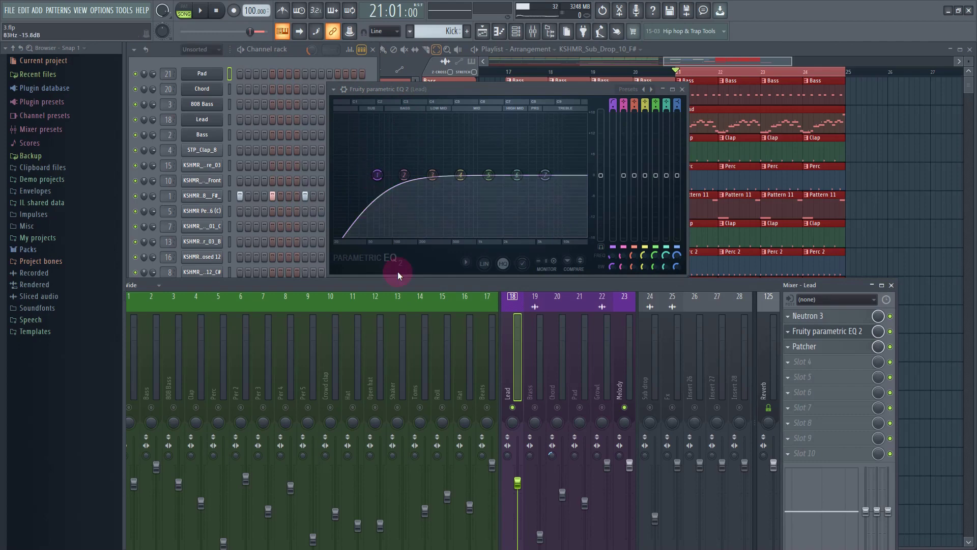
# Step: Play the song while raising band 1's high-pass cutoff to about 126 Hz, and stop playback
pyautogui.click(200, 11)
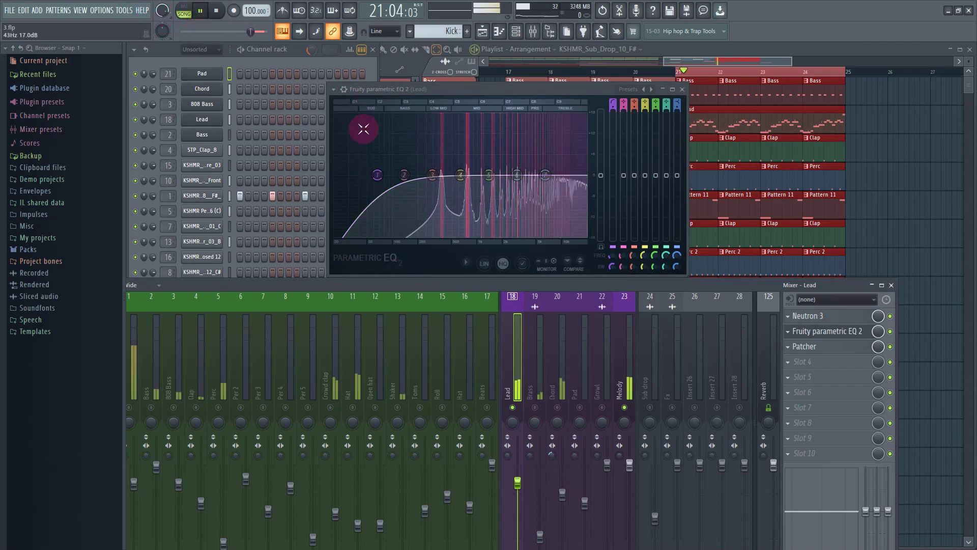
pyautogui.moveTo(372, 174); pyautogui.dragTo(402, 174)
pyautogui.press('space')
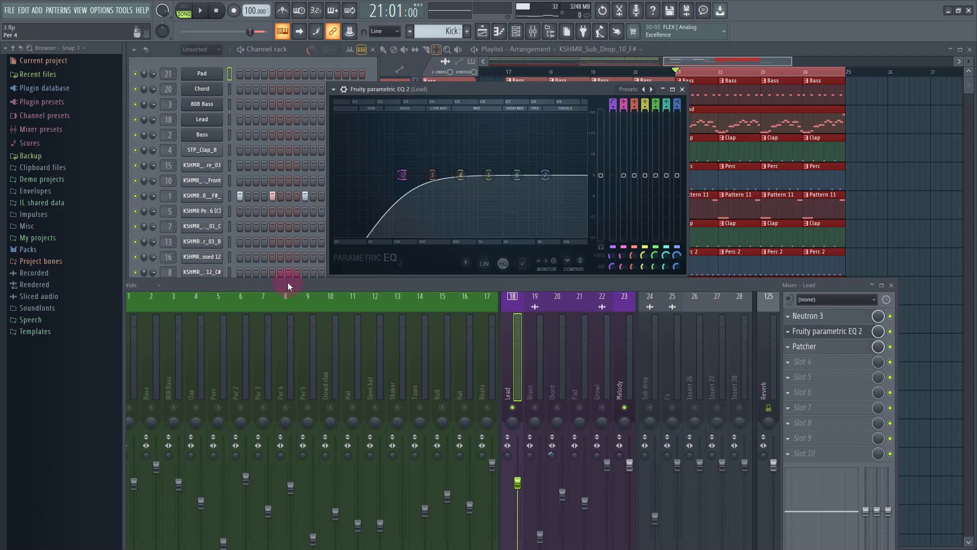
# Step: Move the mixer up and inspect the high-pass curve in the Bass track's Neutron 3 equalizer, closing it after viewing
pyautogui.moveTo(288, 282); pyautogui.dragTo(352, 169)
pyautogui.click(219, 273)
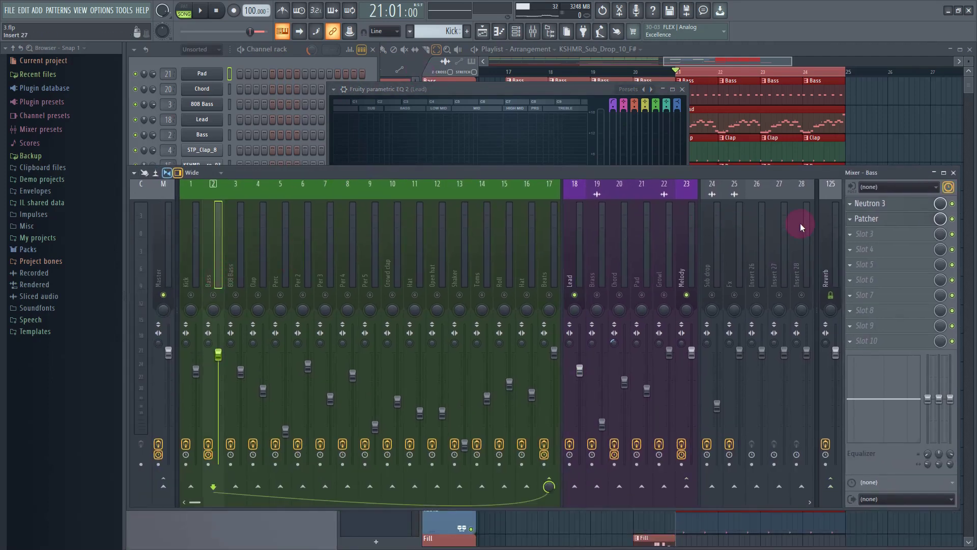
pyautogui.click(886, 203)
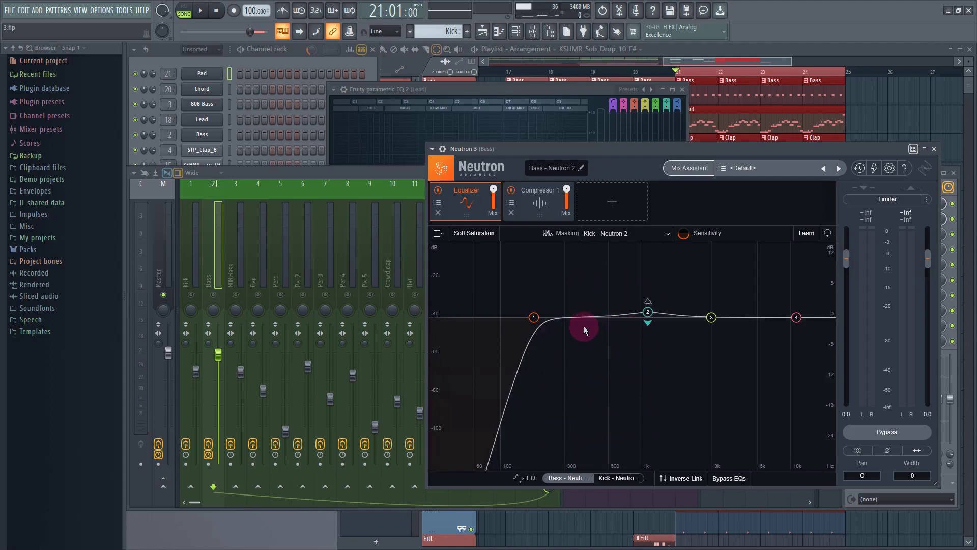
pyautogui.click(934, 149)
# Step: Return to the Lead track's parametric EQ and raise band 1's high-pass cutoff slightly so it lines up with band 2
pyautogui.click(400, 90)
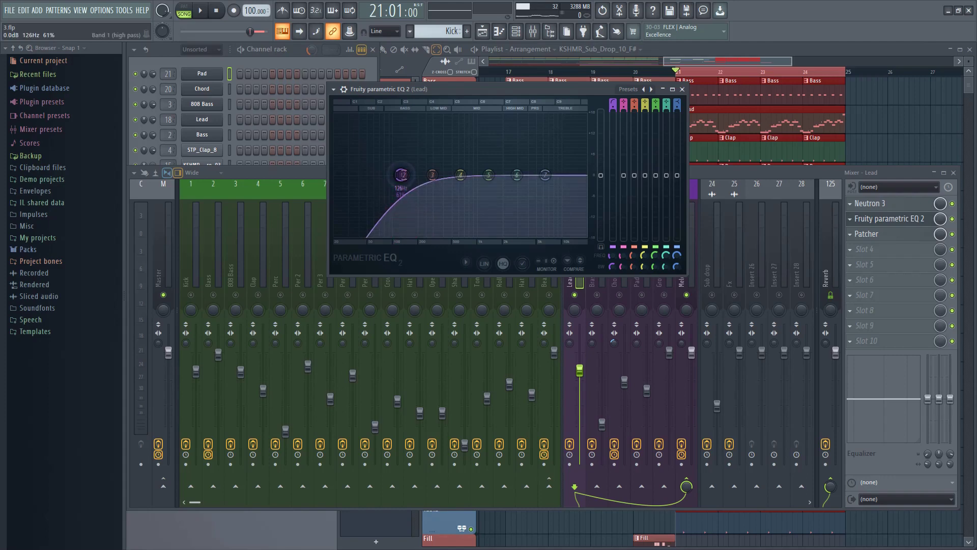
pyautogui.moveTo(402, 175); pyautogui.dragTo(405, 175)
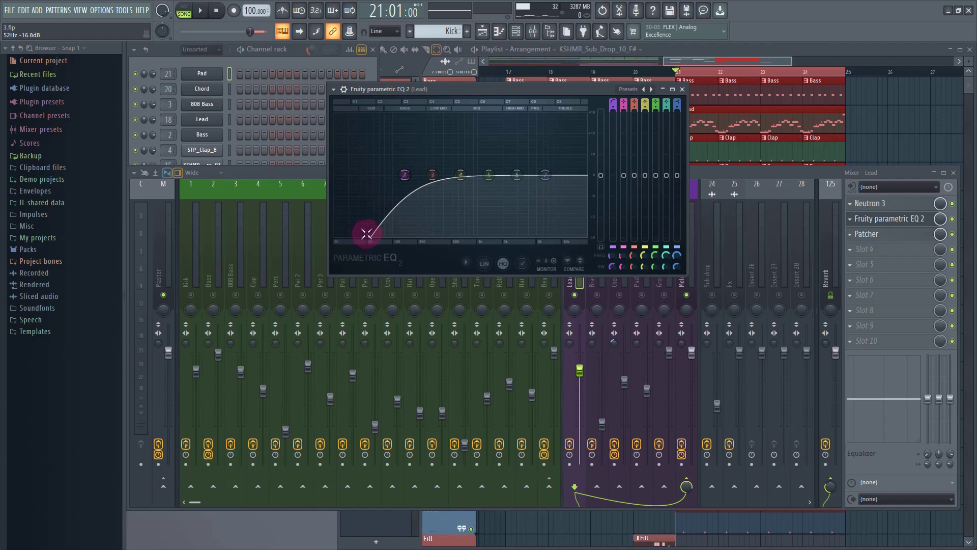
pyautogui.moveTo(367, 234); pyautogui.dragTo(344, 227)
# Step: Enable the screen recorder's drawing pen in white and circle the fully cut sub frequencies beside the high-pass curve
pyautogui.click(531, 5)
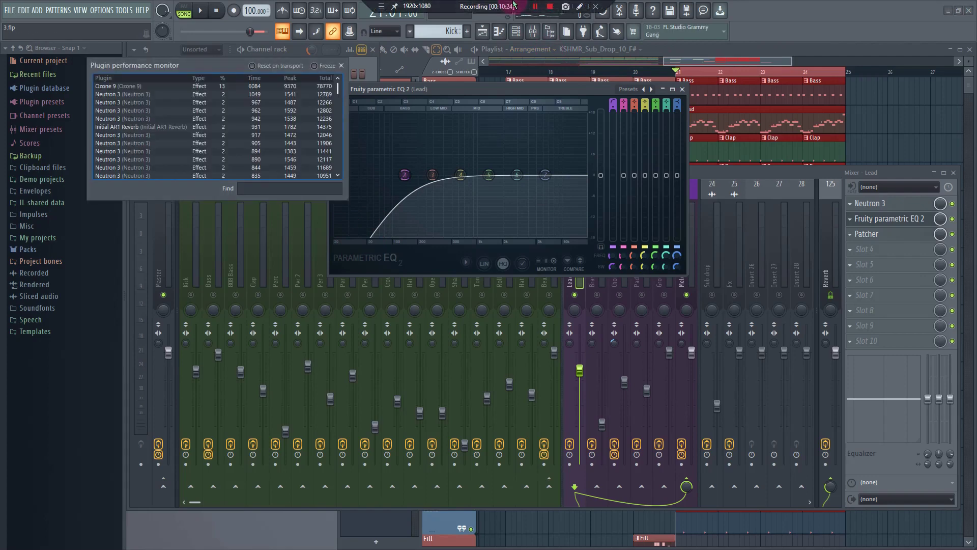
pyautogui.click(342, 66)
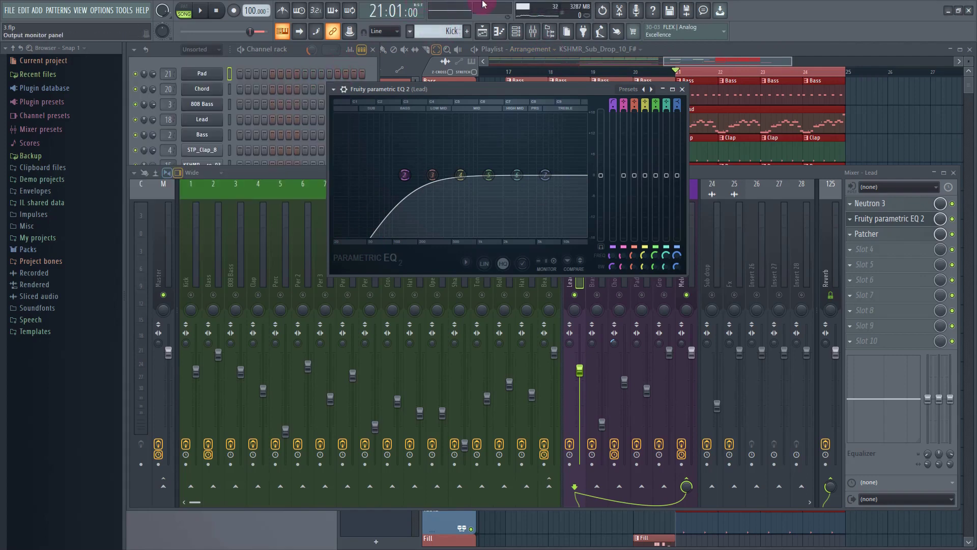
pyautogui.moveTo(539, 3)
pyautogui.click(578, 5)
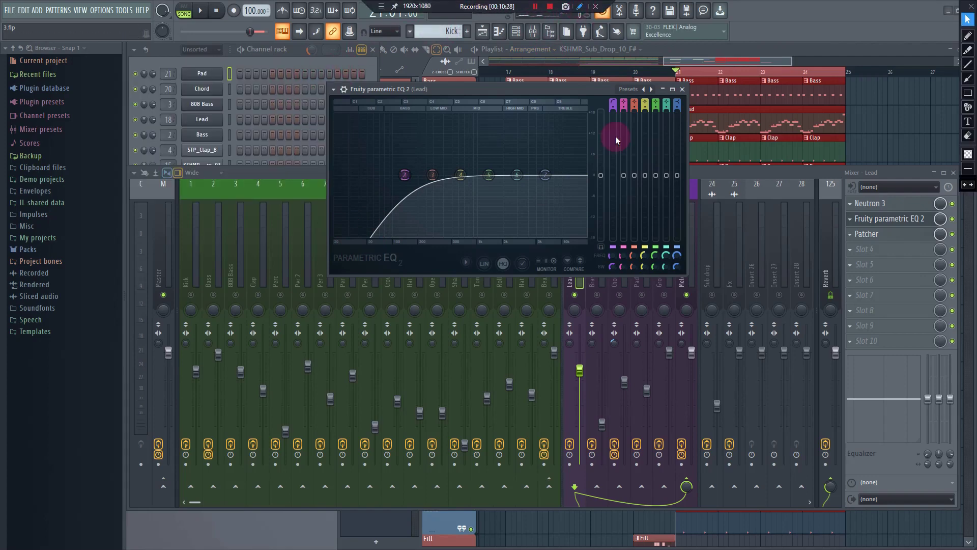
pyautogui.click(968, 36)
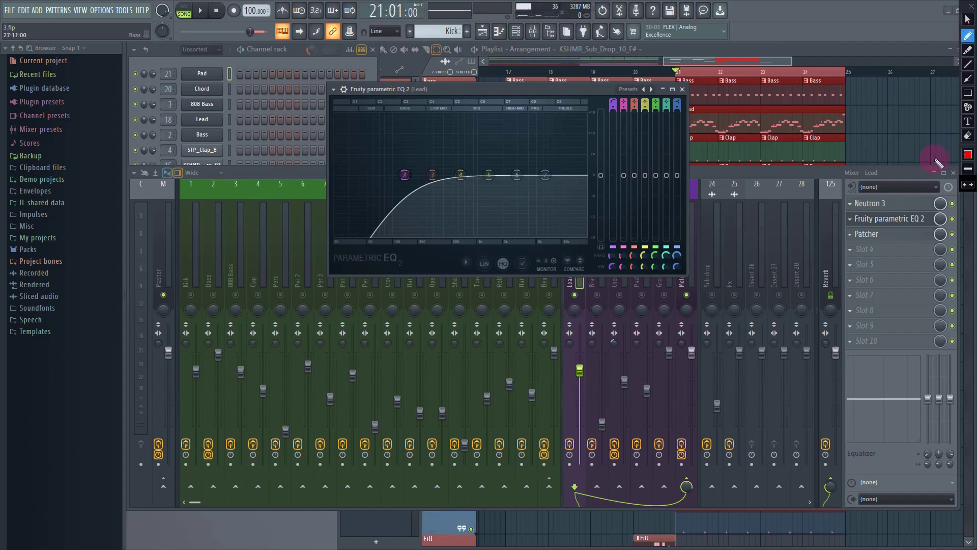
pyautogui.click(972, 156)
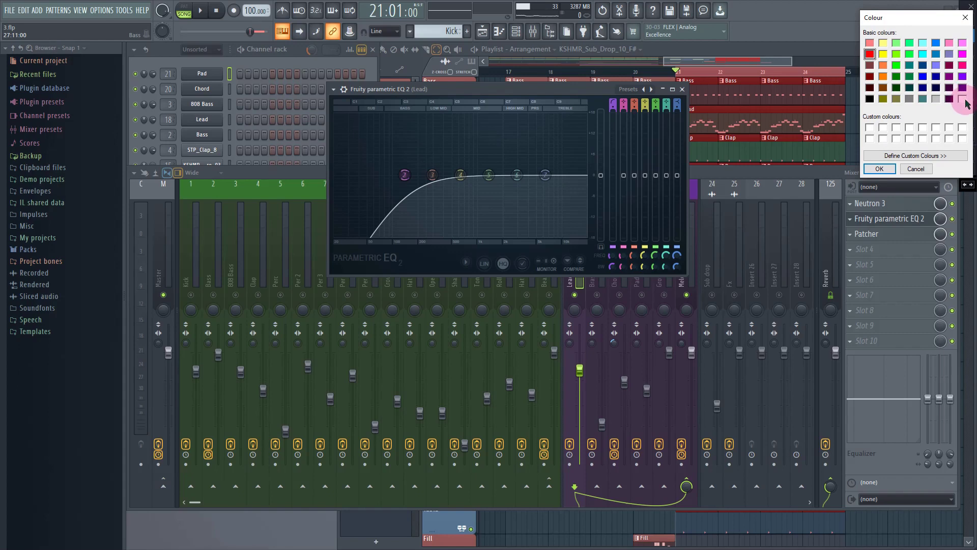
pyautogui.click(880, 168)
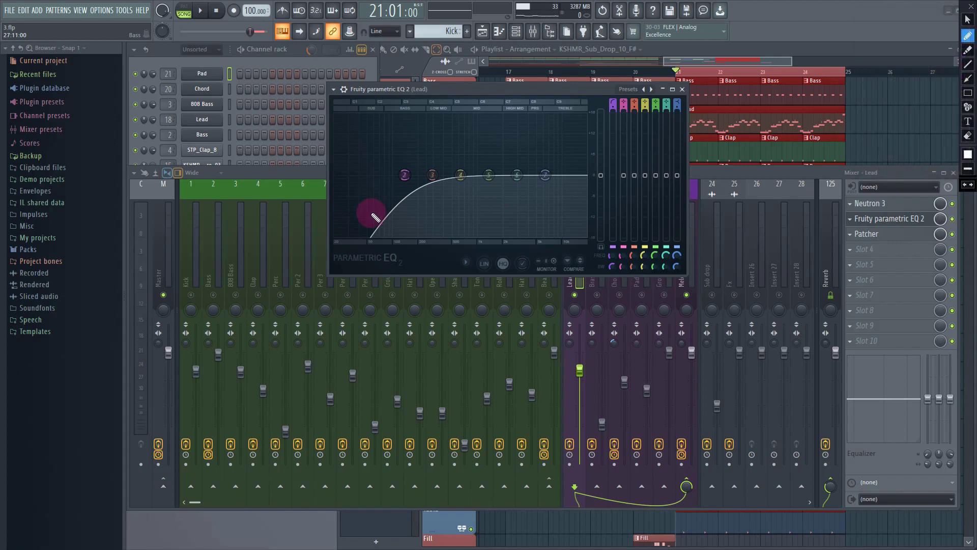
pyautogui.moveTo(371, 237)
pyautogui.mouseDown()
pyautogui.moveTo(361, 114)
pyautogui.moveTo(337, 117)
pyautogui.moveTo(323, 214)
pyautogui.moveTo(365, 262)
pyautogui.moveTo(368, 235)
pyautogui.mouseUp()
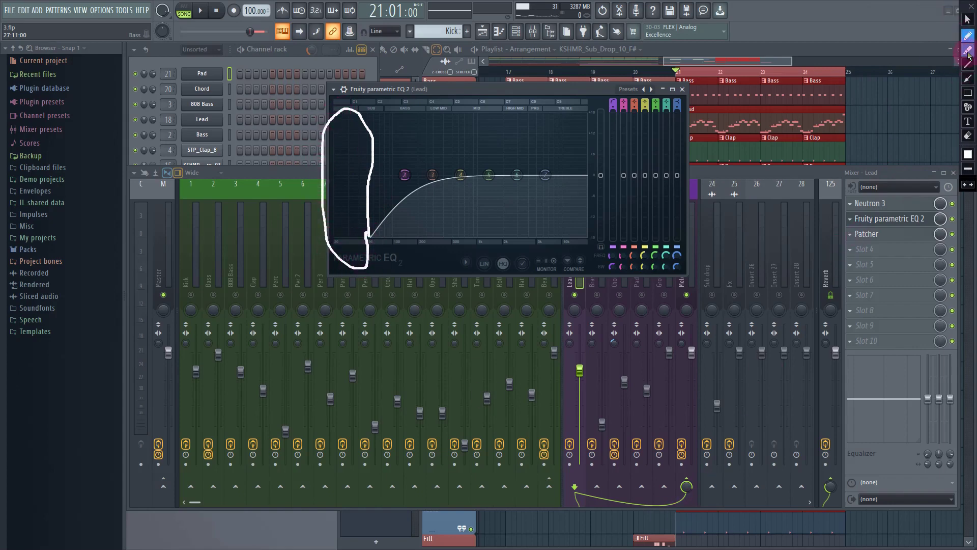
# Step: Switch the pen to green, shade the area under the high-pass slope, and draw two vertical boundary lines near bands 3 and 4
pyautogui.click(965, 157)
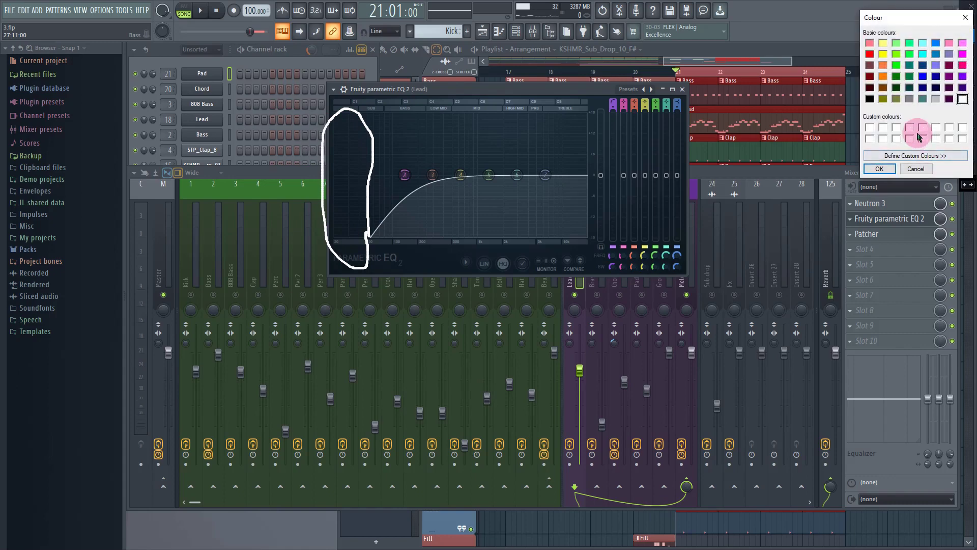
pyautogui.click(896, 65)
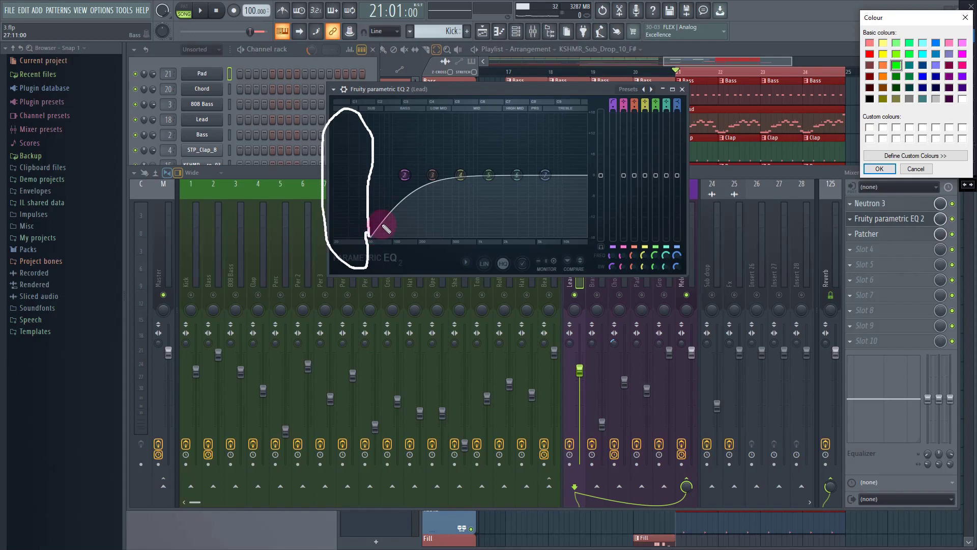
pyautogui.click(880, 168)
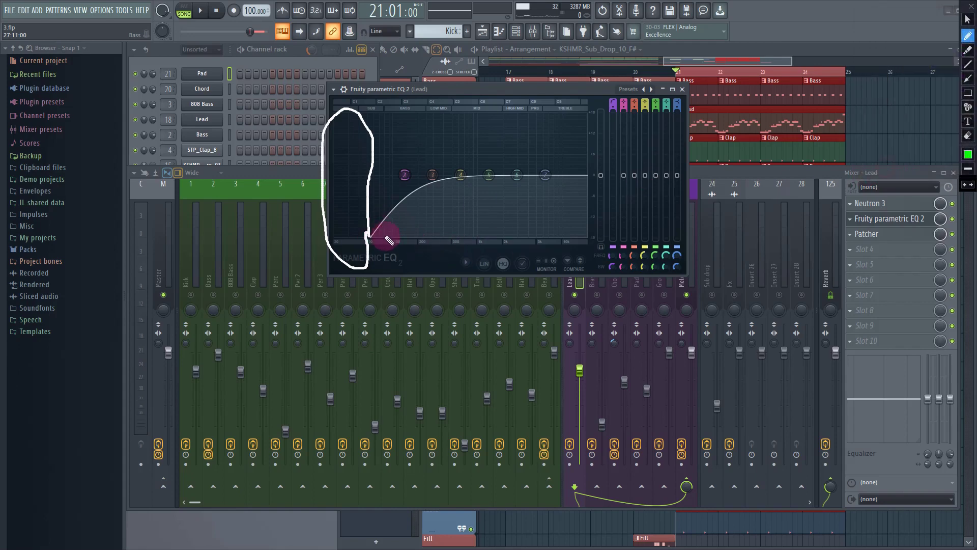
pyautogui.moveTo(388, 229); pyautogui.dragTo(390, 231)
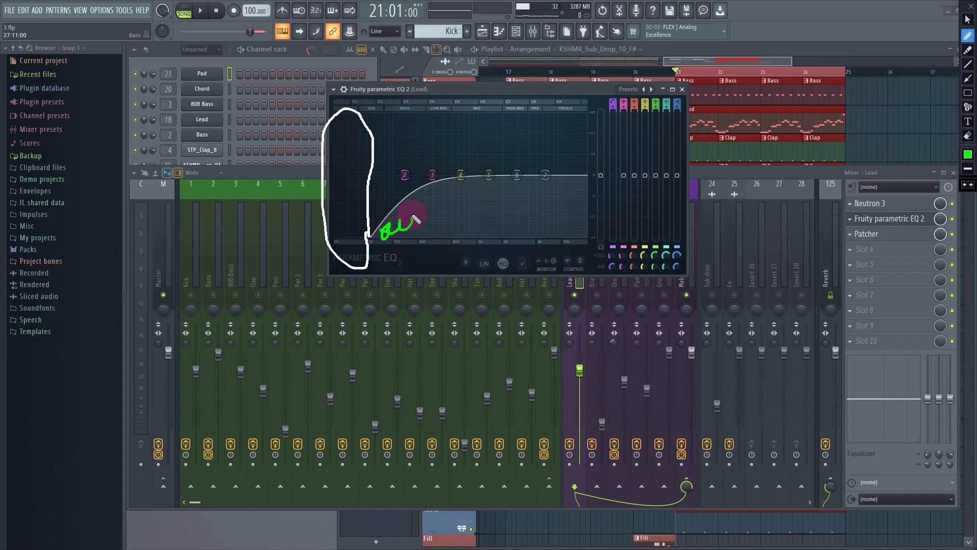
pyautogui.moveTo(432, 154); pyautogui.dragTo(432, 260)
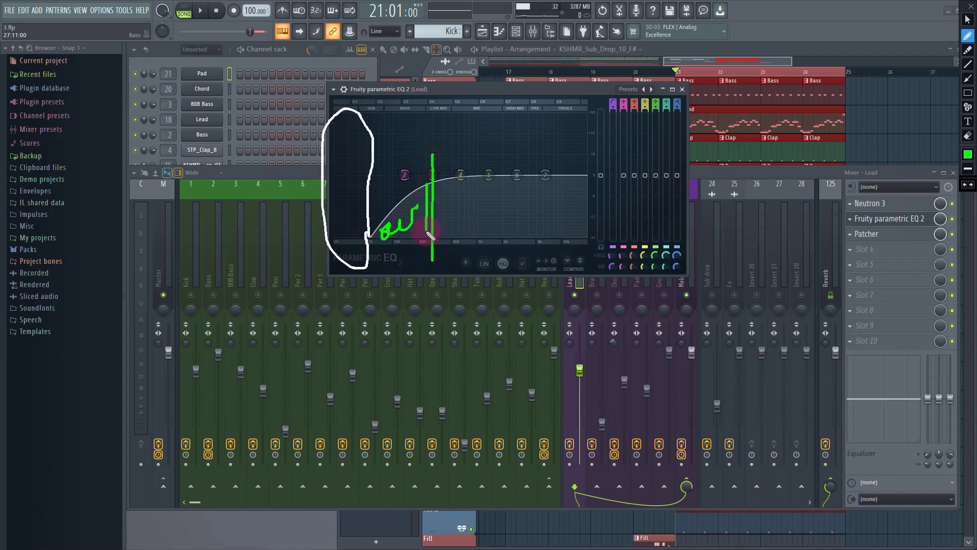
pyautogui.moveTo(421, 193)
pyautogui.mouseDown()
pyautogui.moveTo(420, 228)
pyautogui.moveTo(416, 235)
pyautogui.moveTo(407, 220)
pyautogui.moveTo(406, 236)
pyautogui.moveTo(394, 238)
pyautogui.mouseUp()
pyautogui.moveTo(388, 203); pyautogui.dragTo(385, 227)
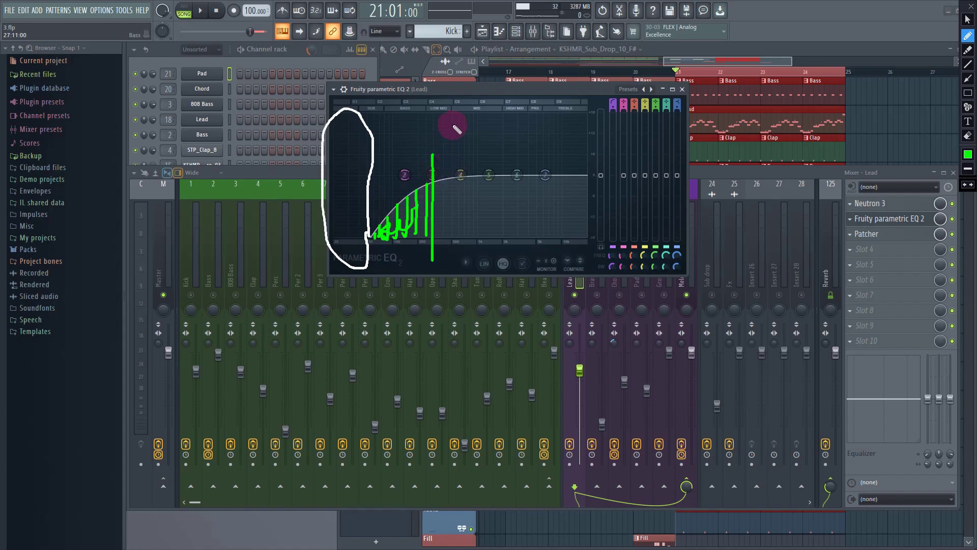
pyautogui.moveTo(454, 128); pyautogui.dragTo(457, 272)
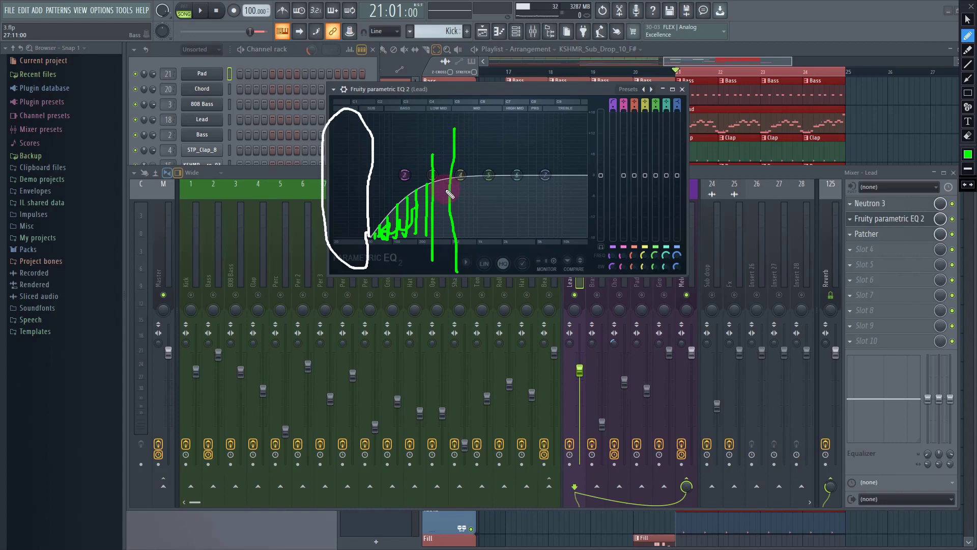
# Step: Draw two green arrows pointing toward the lower frequencies on the equalizer, erase all drawings, and return to the normal pointer
pyautogui.moveTo(450, 192); pyautogui.dragTo(410, 208)
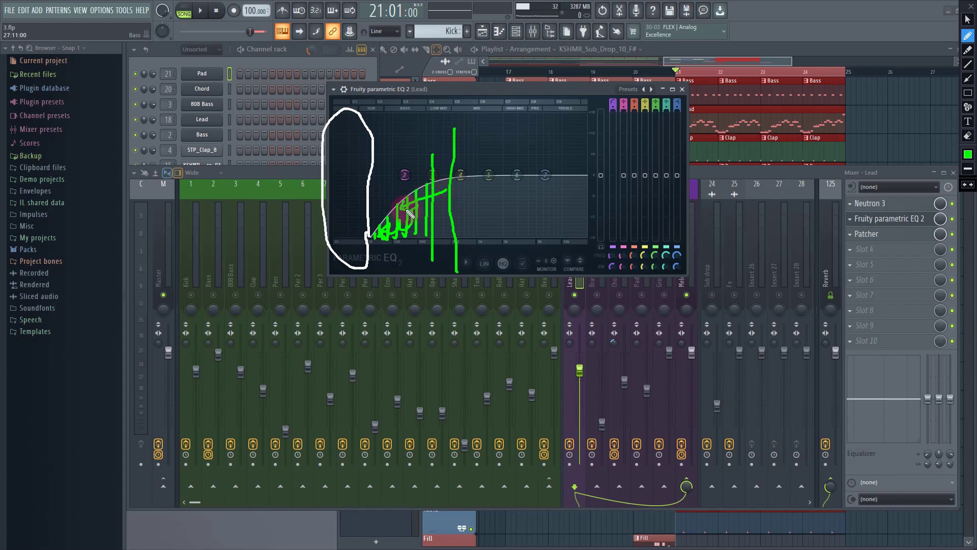
pyautogui.moveTo(434, 137)
pyautogui.mouseDown()
pyautogui.moveTo(387, 154)
pyautogui.moveTo(400, 159)
pyautogui.mouseUp()
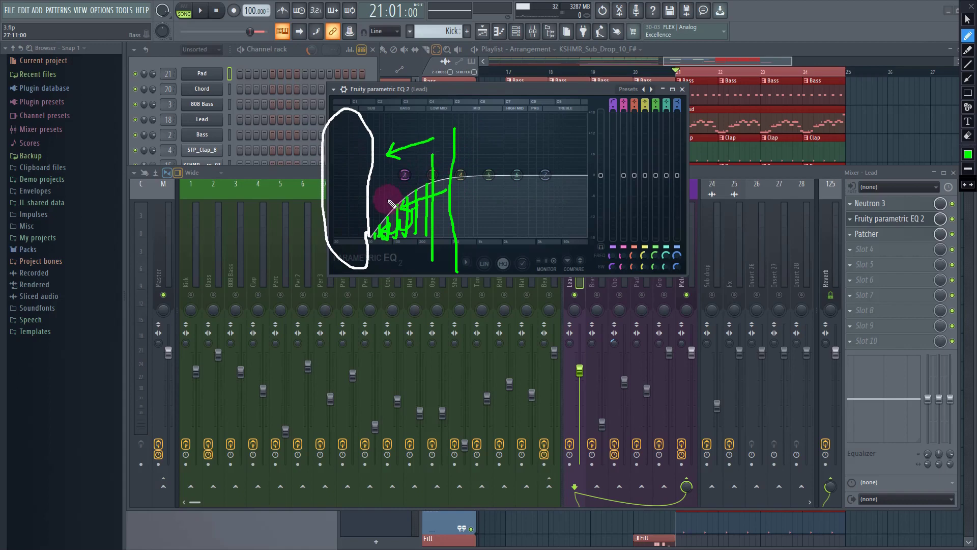
pyautogui.click(968, 135)
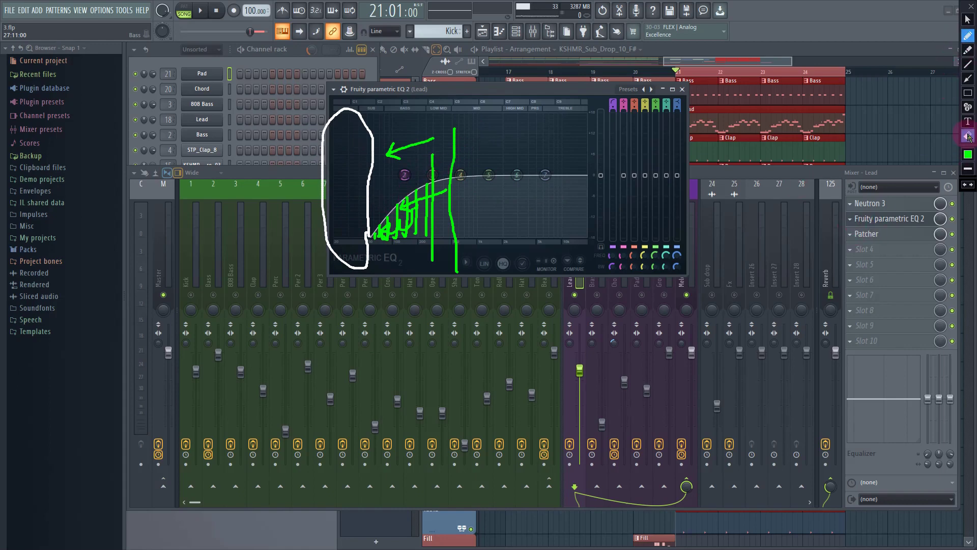
pyautogui.moveTo(294, 87)
pyautogui.mouseDown()
pyautogui.moveTo(415, 291)
pyautogui.moveTo(482, 304)
pyautogui.mouseUp()
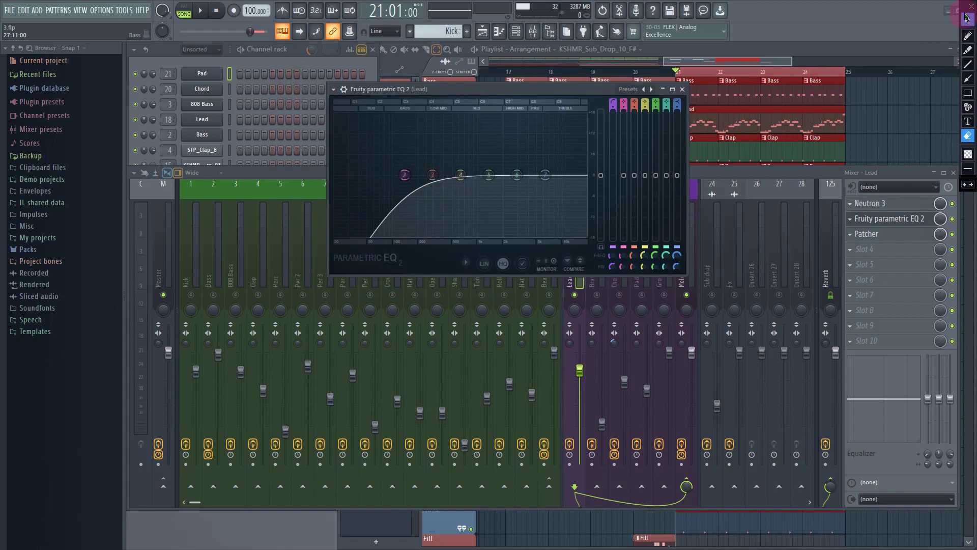
pyautogui.click(968, 19)
# Step: Lower band 1's high-pass cutoff slightly, placing its handle just below band 2 in frequency
pyautogui.moveTo(406, 175); pyautogui.dragTo(401, 176)
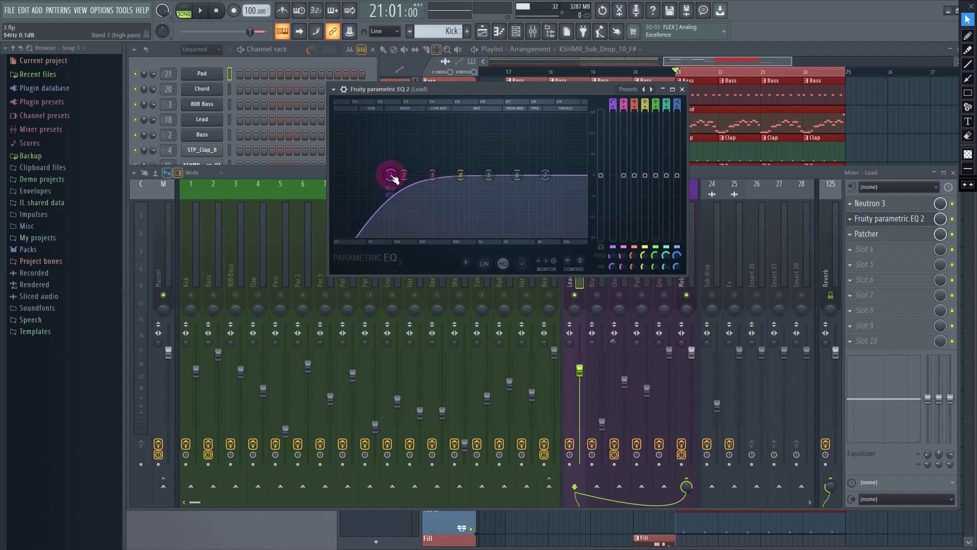
pyautogui.moveTo(393, 176); pyautogui.dragTo(389, 176)
pyautogui.moveTo(396, 179); pyautogui.dragTo(395, 175)
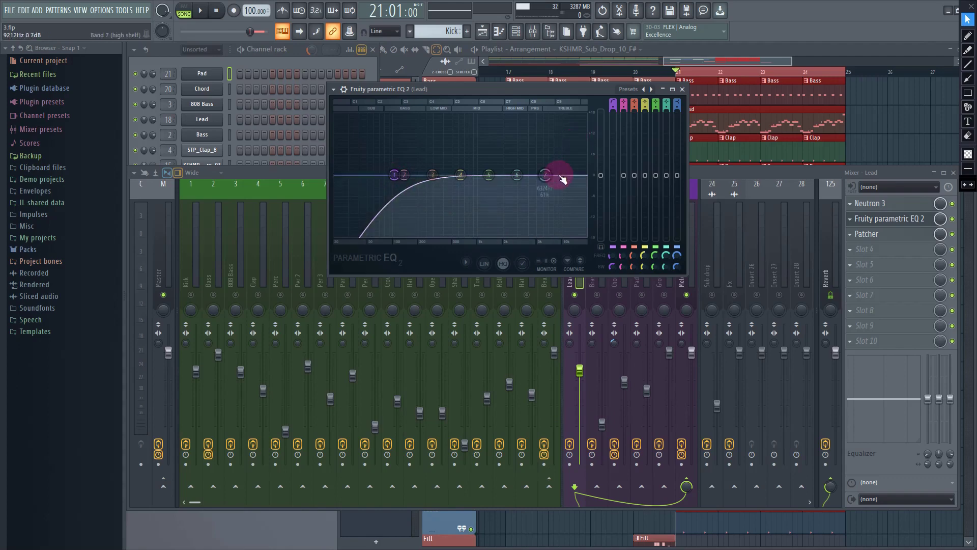
# Step: Change band 7 to a low-pass filter and raise its cutoff toward the end of the treble range
pyautogui.scroll(-7, 680, 101)
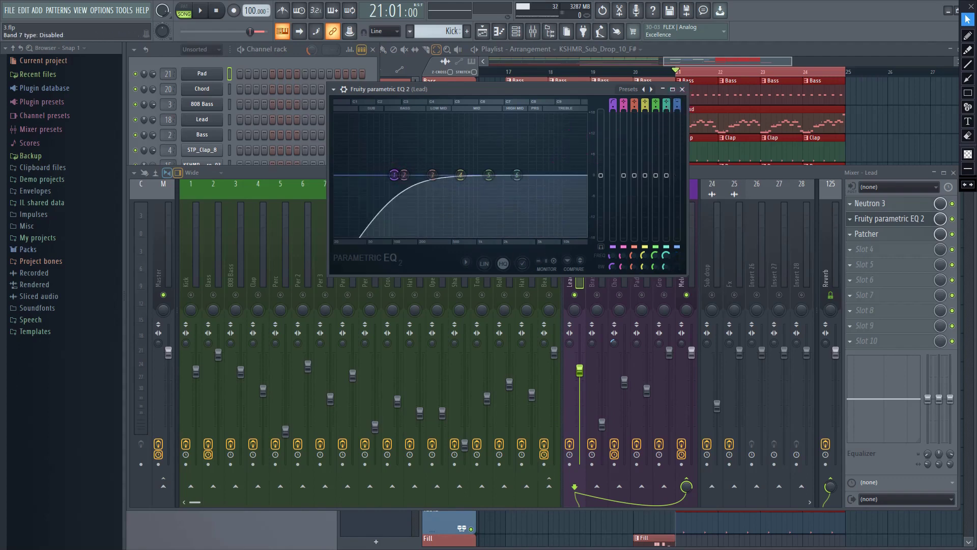
pyautogui.scroll(1, 679, 100)
pyautogui.moveTo(546, 175); pyautogui.dragTo(577, 174)
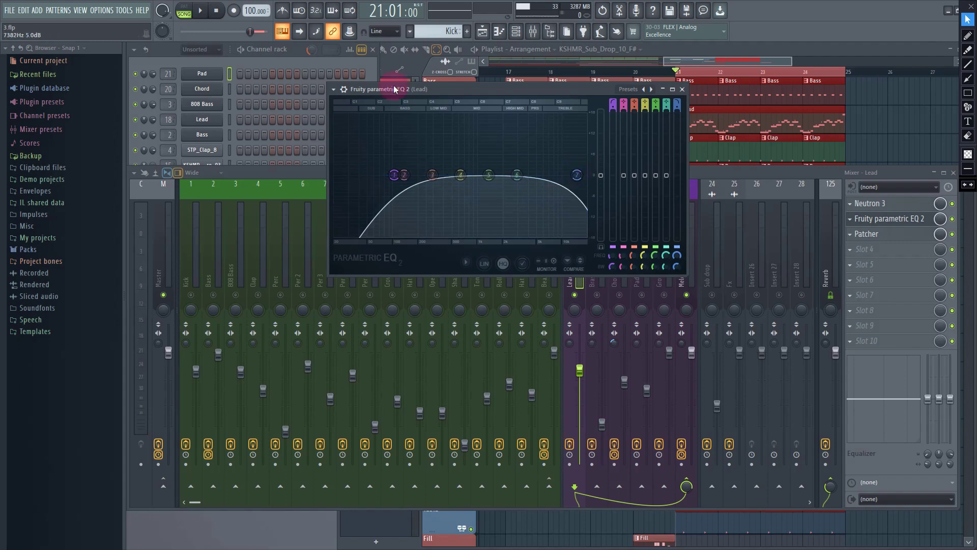
# Step: Play the song to audition the low-pass filter on the Lead track, and fine-tune band 7's cutoff
pyautogui.click(198, 12)
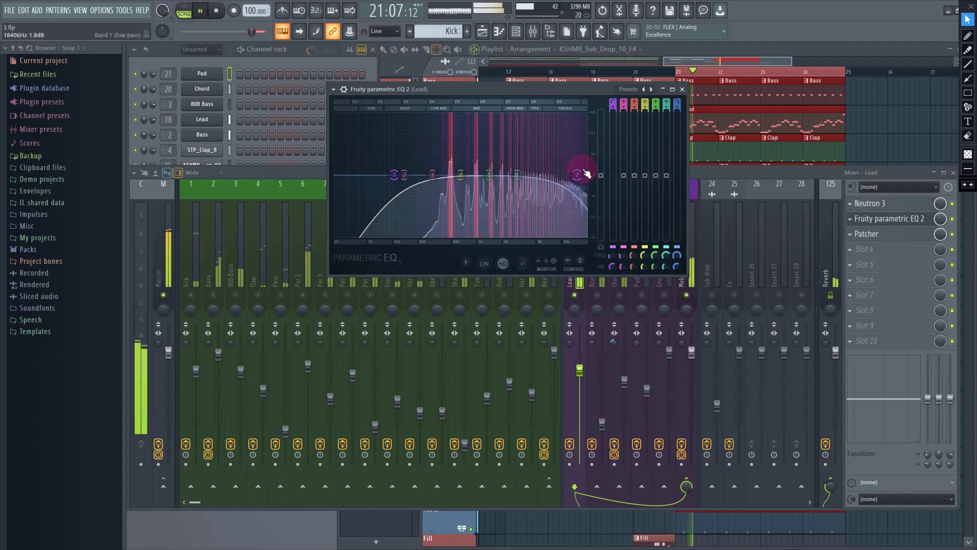
pyautogui.moveTo(577, 175)
pyautogui.mouseDown()
pyautogui.moveTo(557, 175)
pyautogui.moveTo(577, 175)
pyautogui.mouseUp()
pyautogui.press('space')
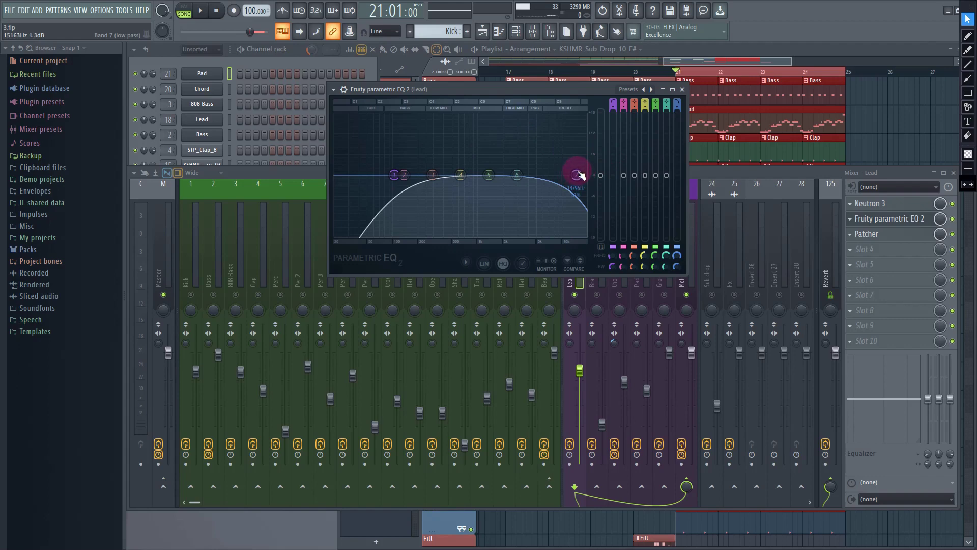
pyautogui.moveTo(581, 176); pyautogui.dragTo(583, 178)
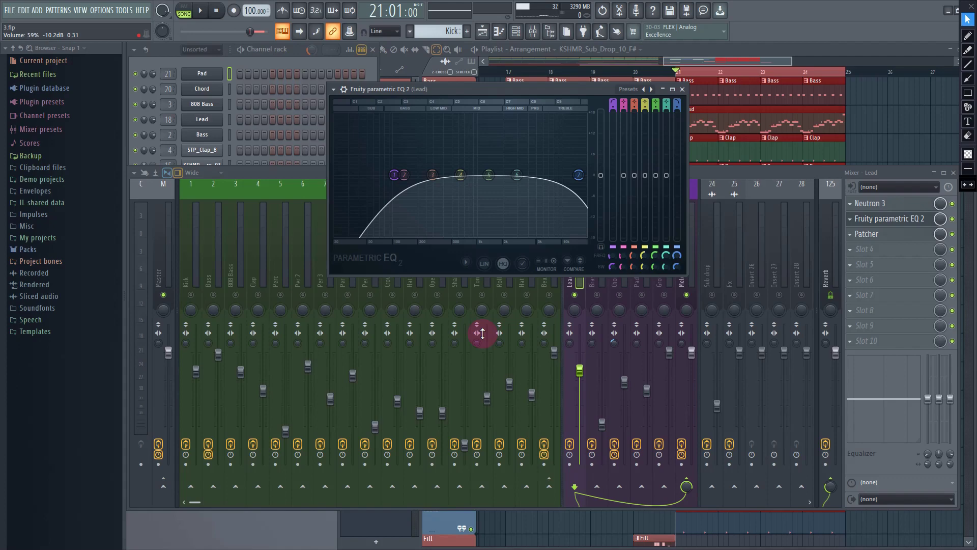
# Step: Boost band 4 and adjust its bandwidth, undo the bandwidth change, and reset the band's level
pyautogui.moveTo(460, 175); pyautogui.dragTo(465, 164)
pyautogui.moveTo(645, 256); pyautogui.dragTo(646, 259)
pyautogui.hotkey('ctrl', 'z')
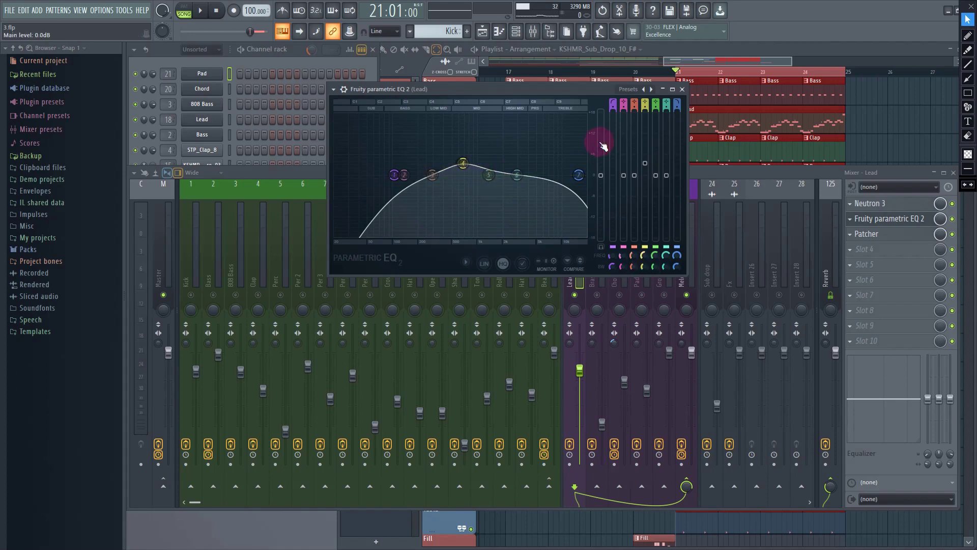
pyautogui.rightClick(644, 163)
pyautogui.click(652, 169)
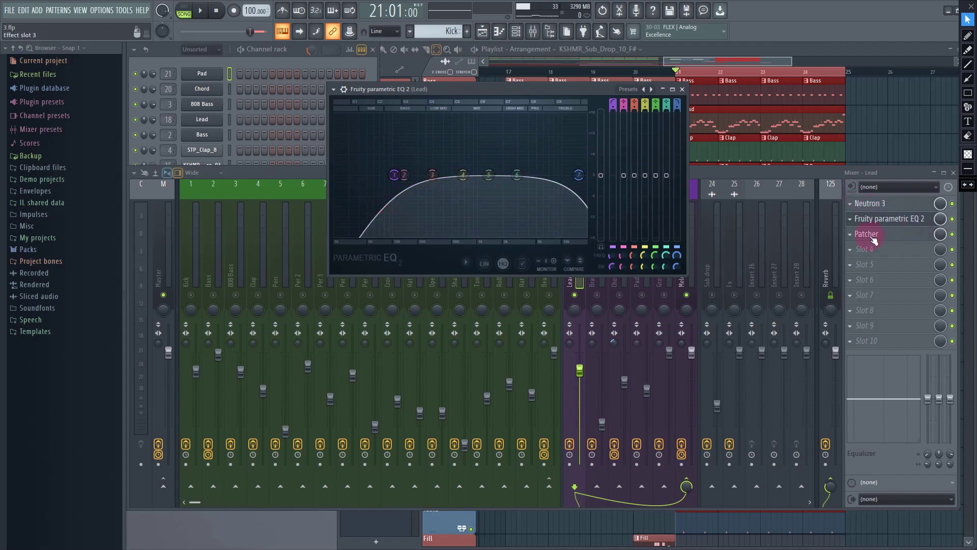
# Step: Delete Fruity Parametric EQ 2 from the Lead track's effect slots and unmute the Bass track
pyautogui.click(843, 221)
pyautogui.click(876, 242)
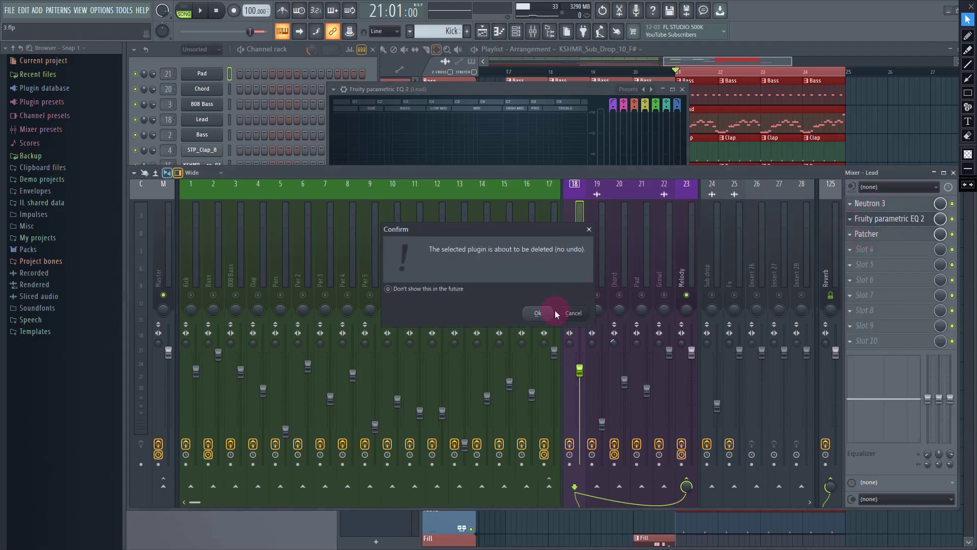
pyautogui.click(539, 313)
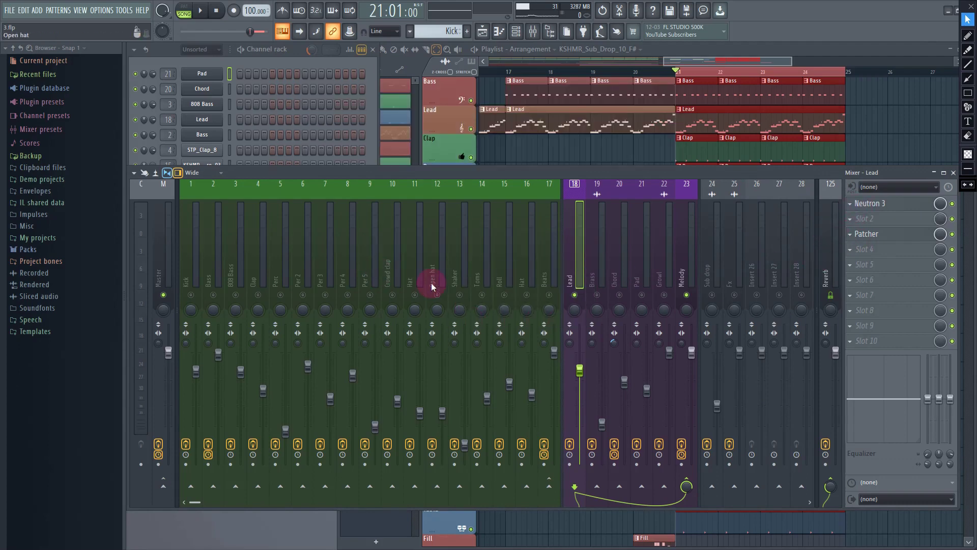
pyautogui.moveTo(434, 281); pyautogui.dragTo(144, 267)
pyautogui.click(212, 299)
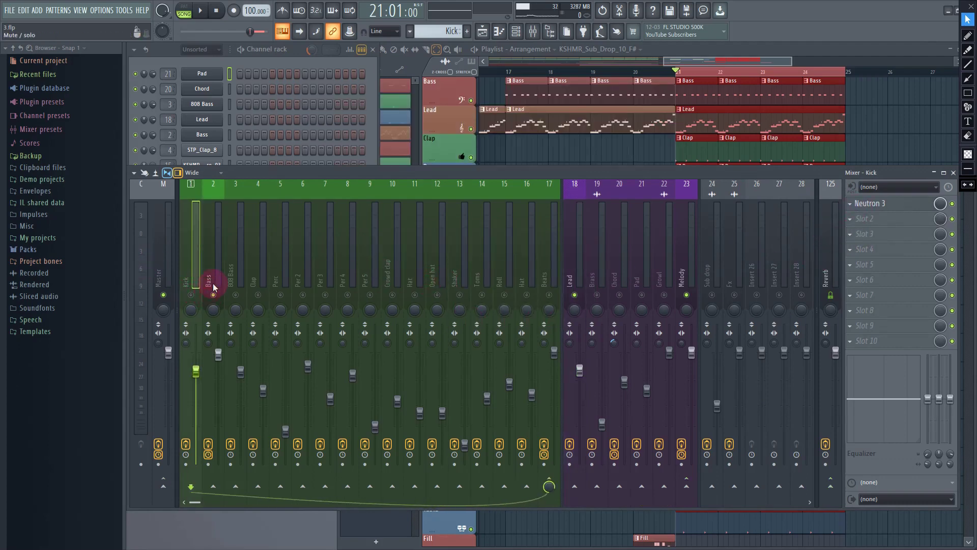
# Step: Open Neutron 3 on the Lead track and enable its Equalizer module
pyautogui.click(892, 232)
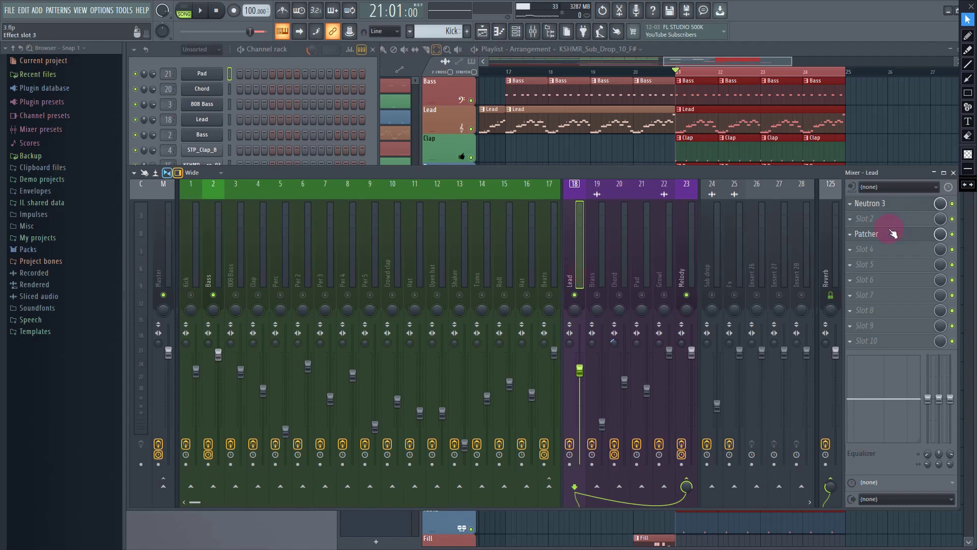
pyautogui.click(905, 209)
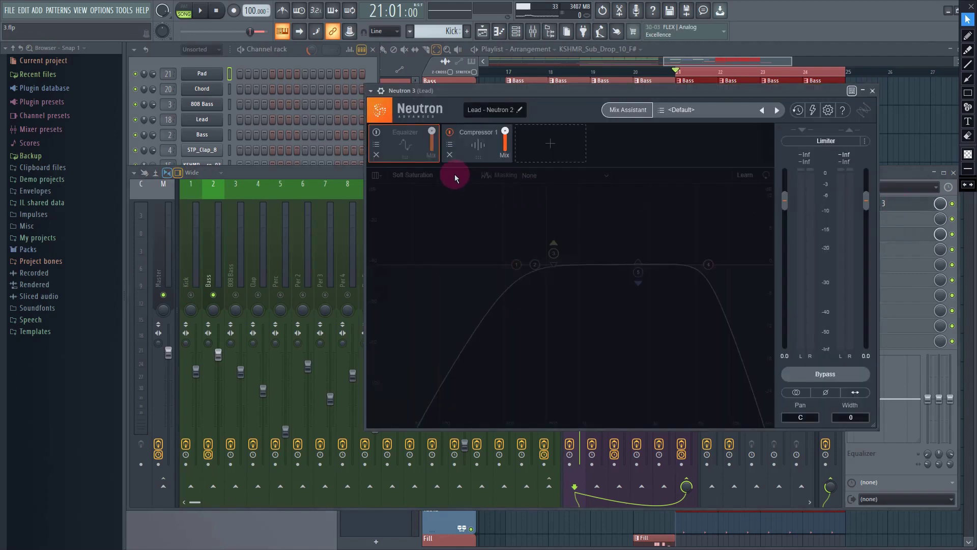
pyautogui.click(377, 133)
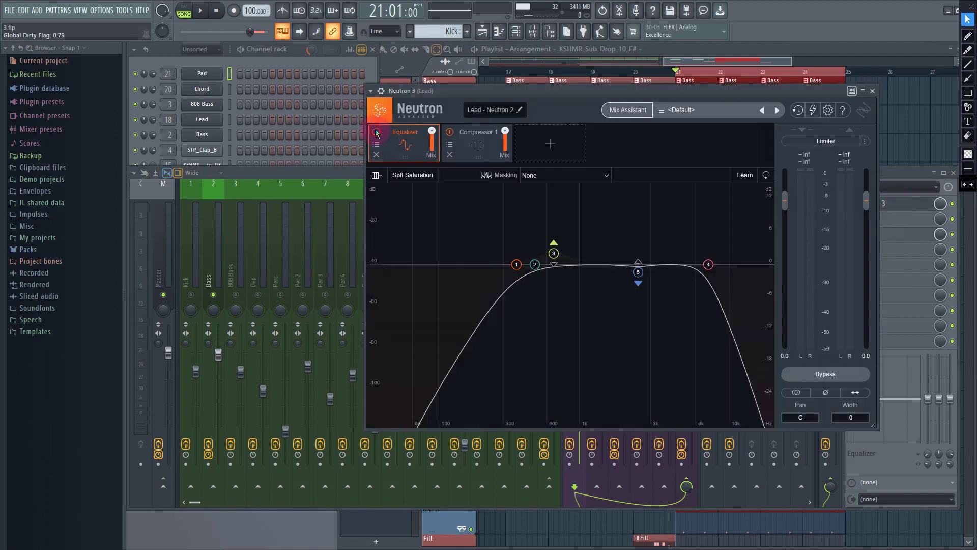
pyautogui.click(568, 177)
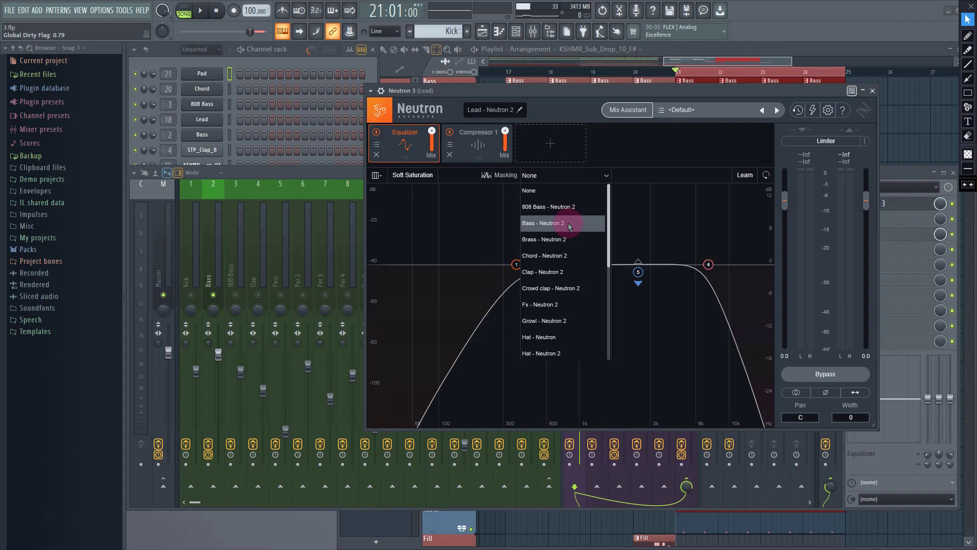
pyautogui.click(212, 271)
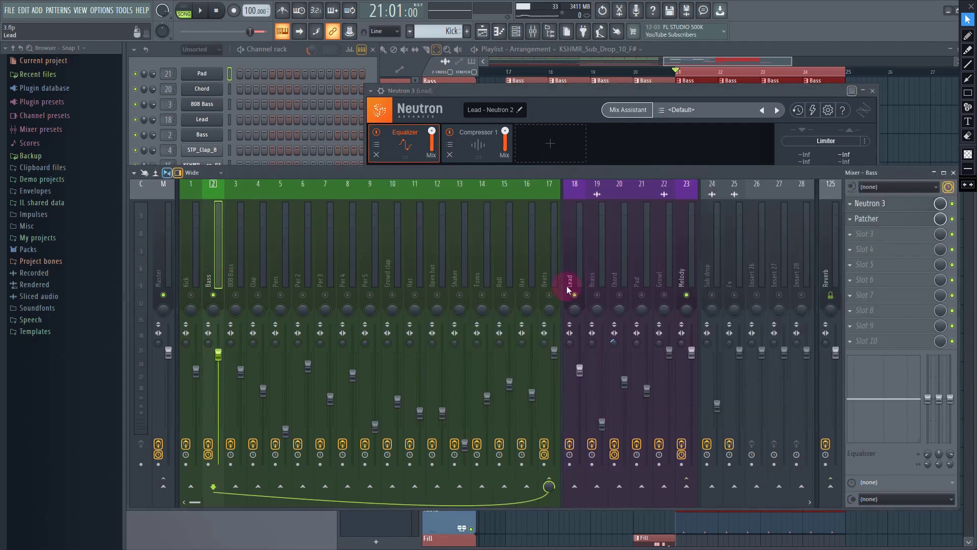
pyautogui.click(577, 261)
pyautogui.click(885, 204)
pyautogui.click(389, 105)
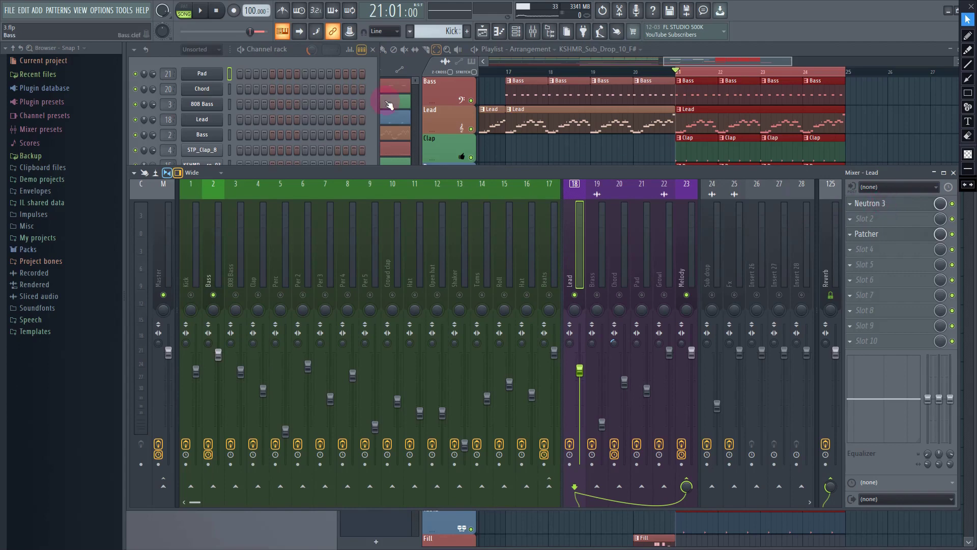
# Step: Reopen the Lead track's Neutron 3 and set the Equalizer's masking source to Bass - Neutron 2
pyautogui.click(891, 208)
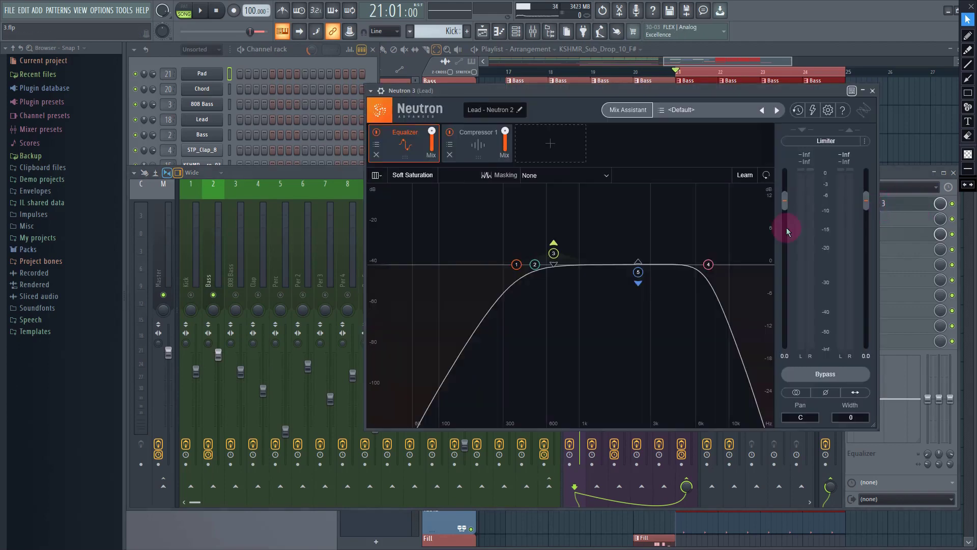
pyautogui.click(473, 144)
pyautogui.click(403, 147)
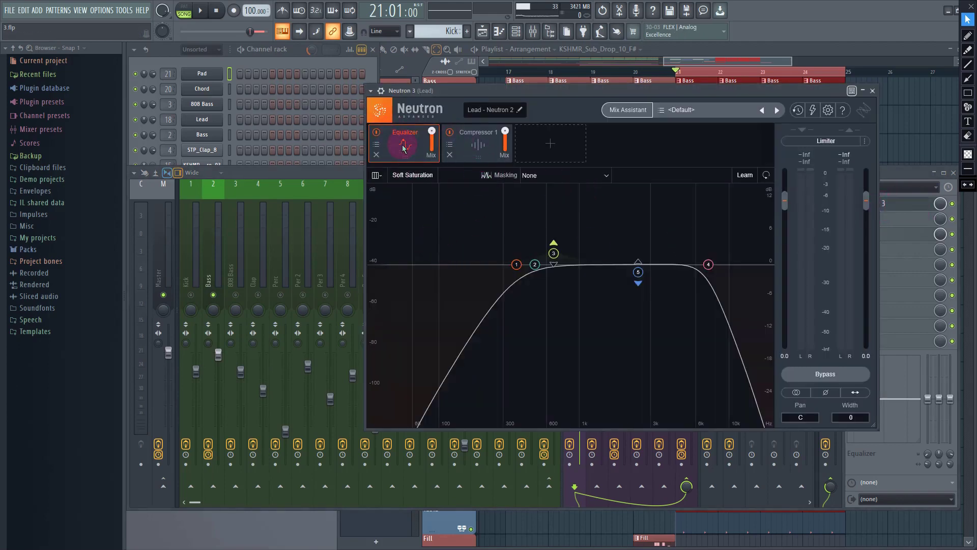
pyautogui.click(550, 176)
pyautogui.click(563, 224)
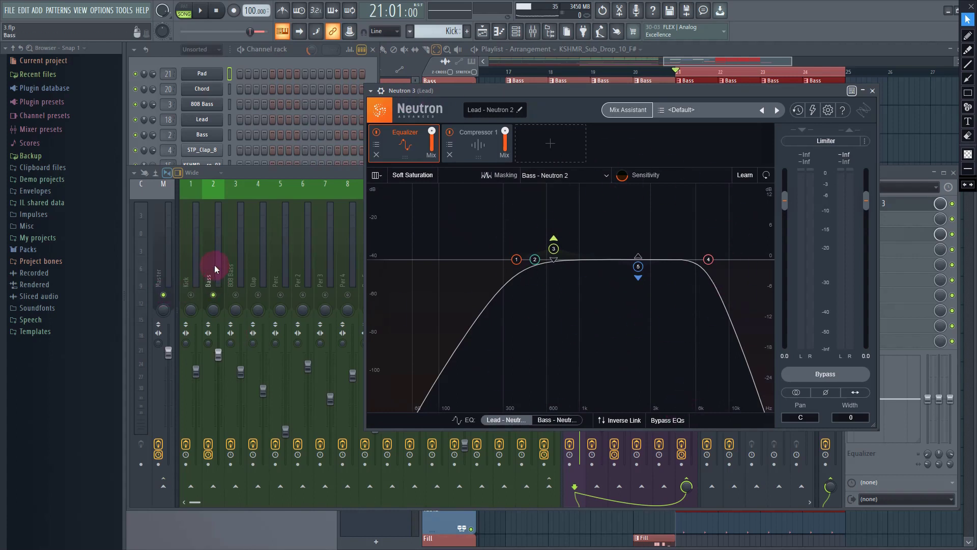
# Step: Mute the Bass track and play the song with the Lead's Neutron 3 open to view its masking against the bass
pyautogui.click(220, 295)
pyautogui.click(200, 10)
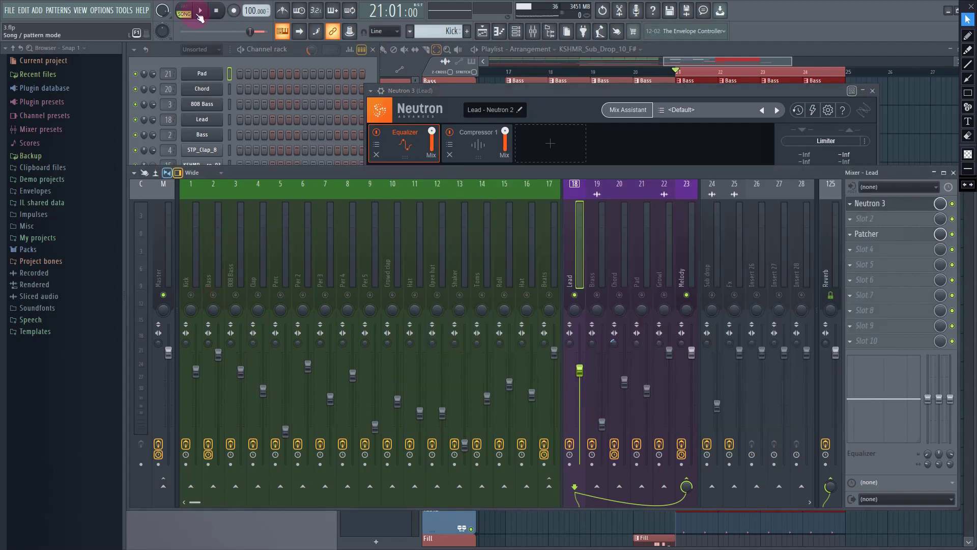
pyautogui.click(901, 203)
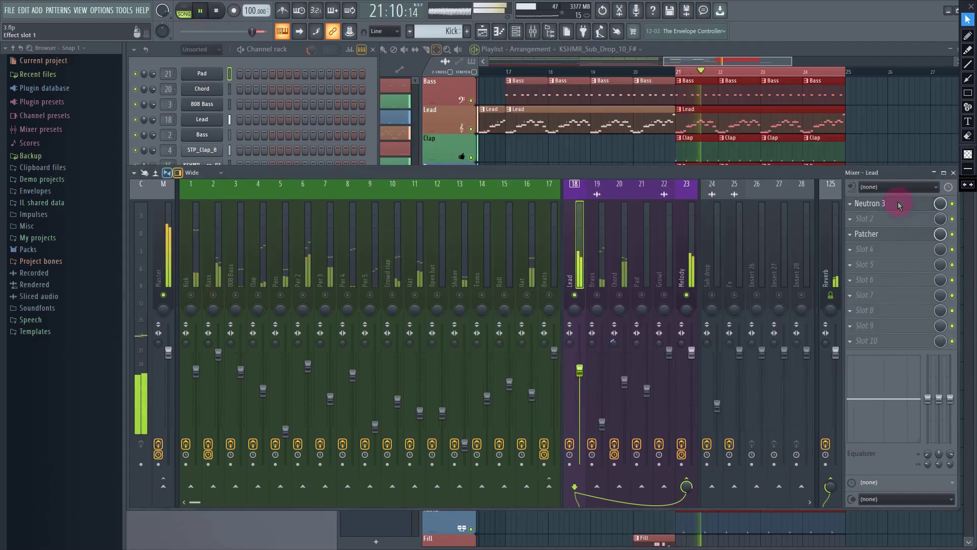
pyautogui.click(899, 202)
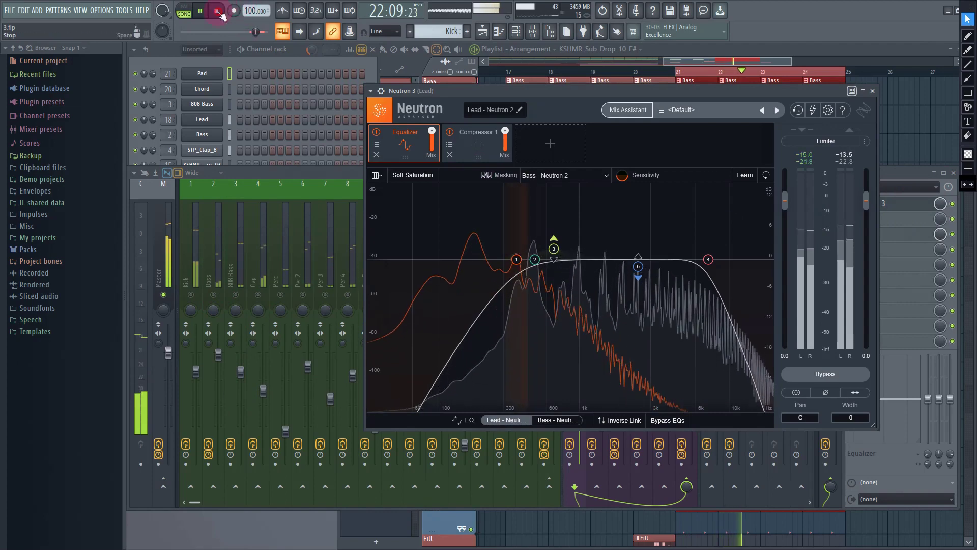
pyautogui.press('space')
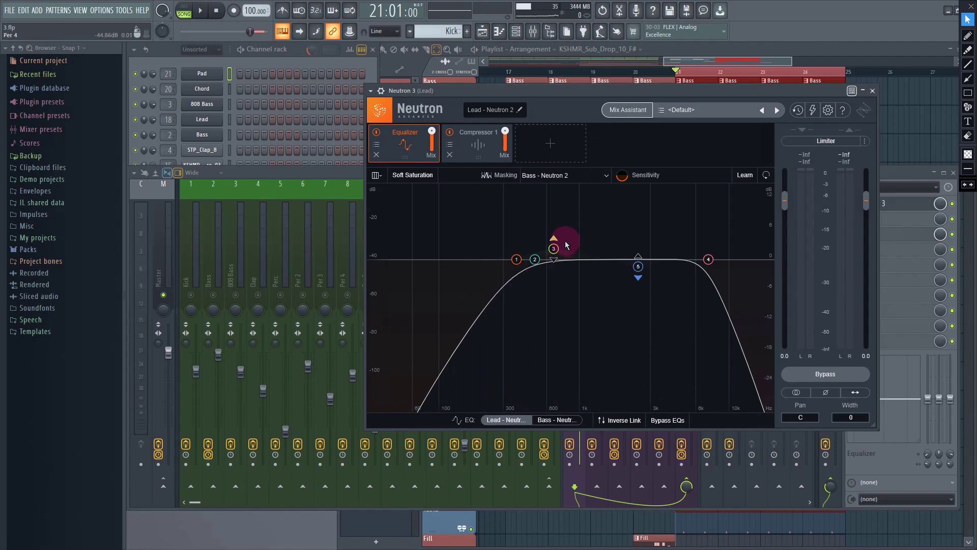
# Step: Replay the song to examine where the Bass and Lead spectra overlap in Neutron 3's masking display
pyautogui.click(201, 12)
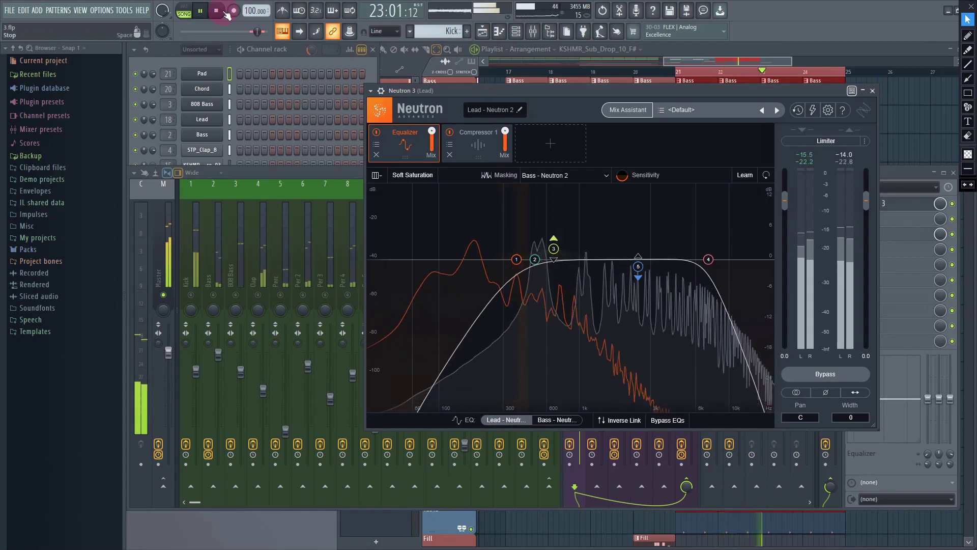
pyautogui.press('space')
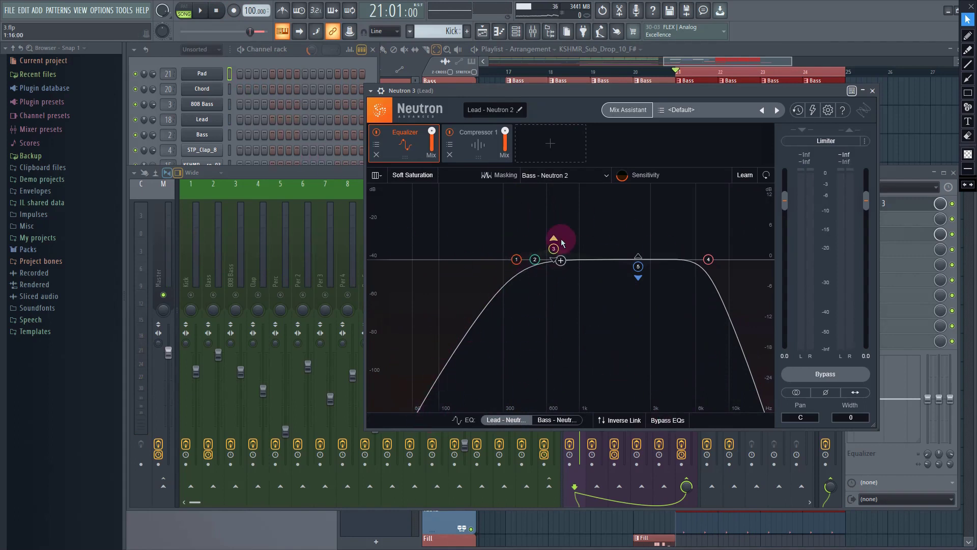
pyautogui.press('space')
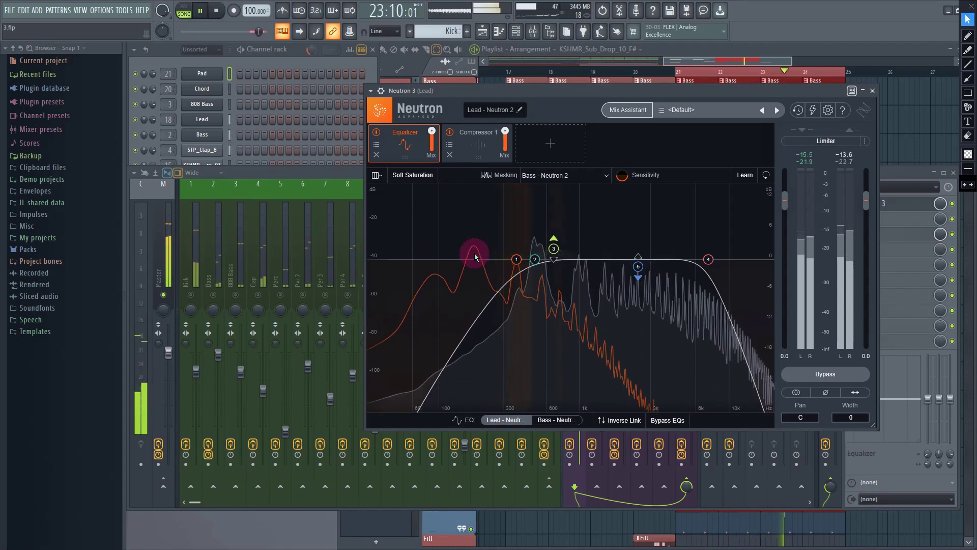
pyautogui.click(216, 10)
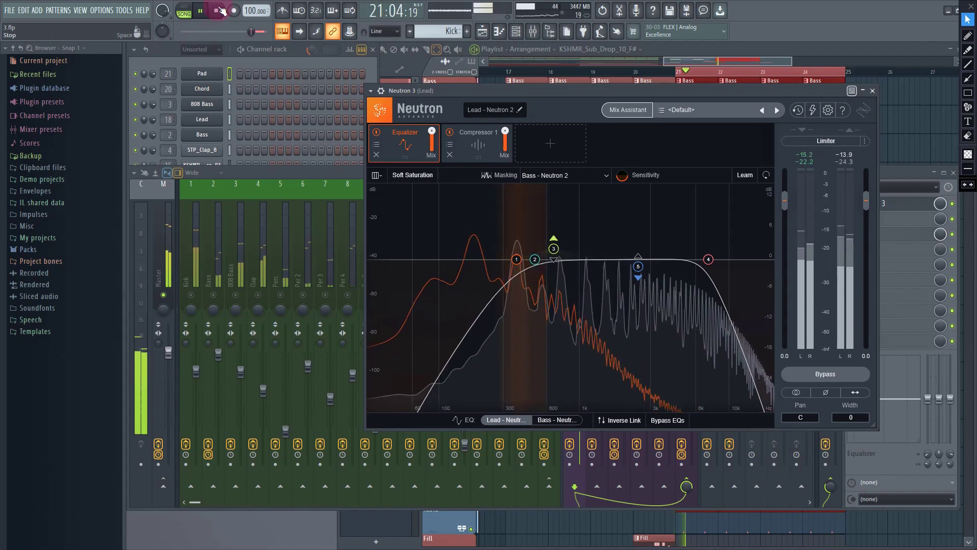
# Step: Draw a vertical green line with the annotation pen across the Lead's equalizer graph between 100 and 300 Hz
pyautogui.click(465, 272)
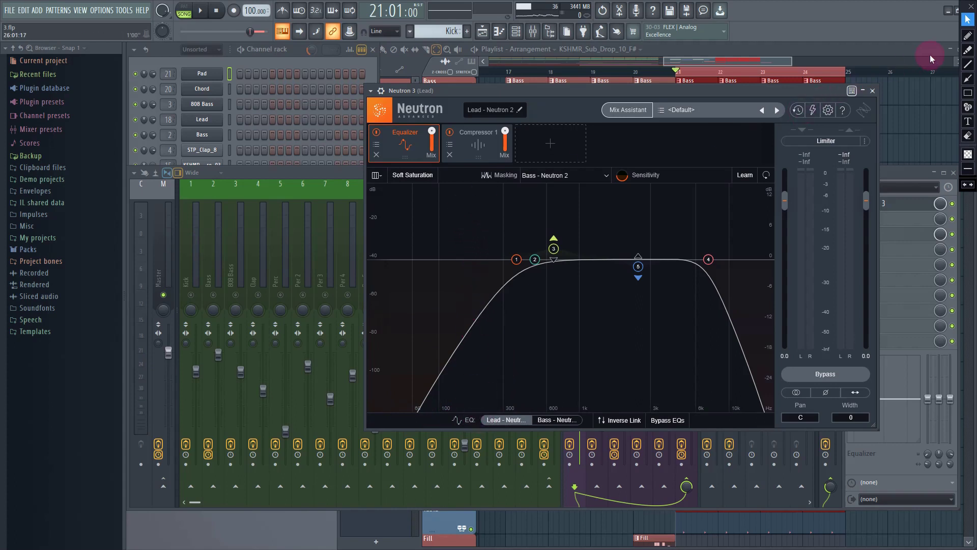
pyautogui.click(968, 35)
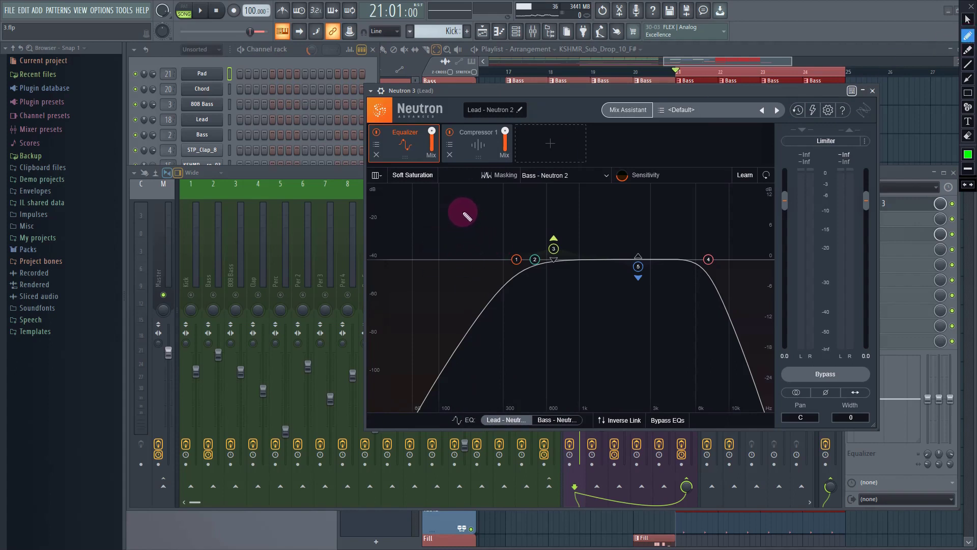
pyautogui.moveTo(464, 212); pyautogui.dragTo(468, 315)
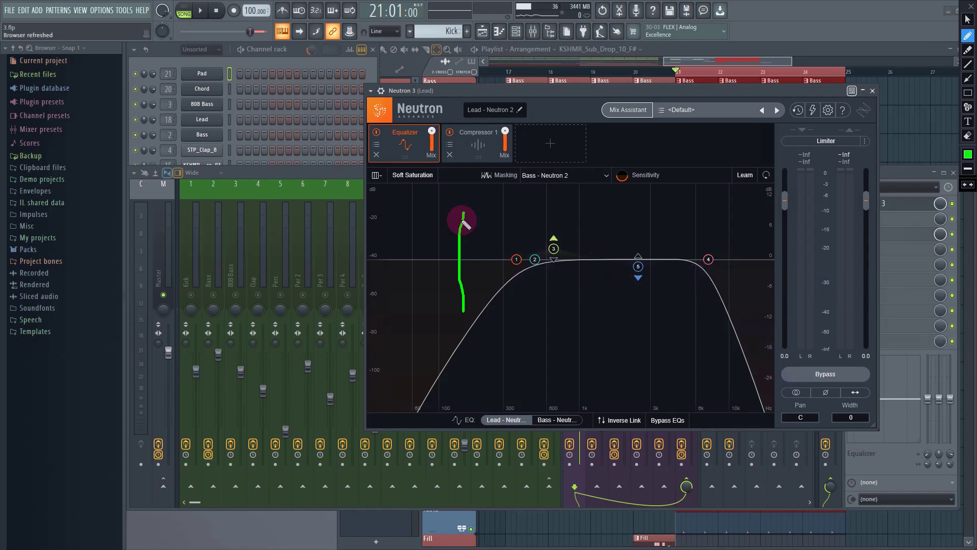
pyautogui.click(968, 20)
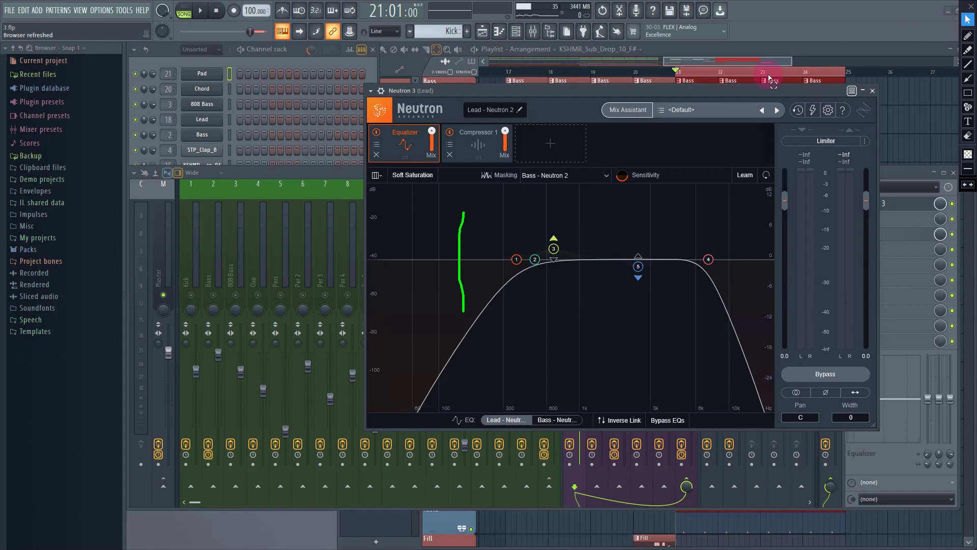
# Step: Solo the Lead equalizer's Flat Highpass band during playback to hear the cut low frequencies, and unsolo it after stopping
pyautogui.click(516, 262)
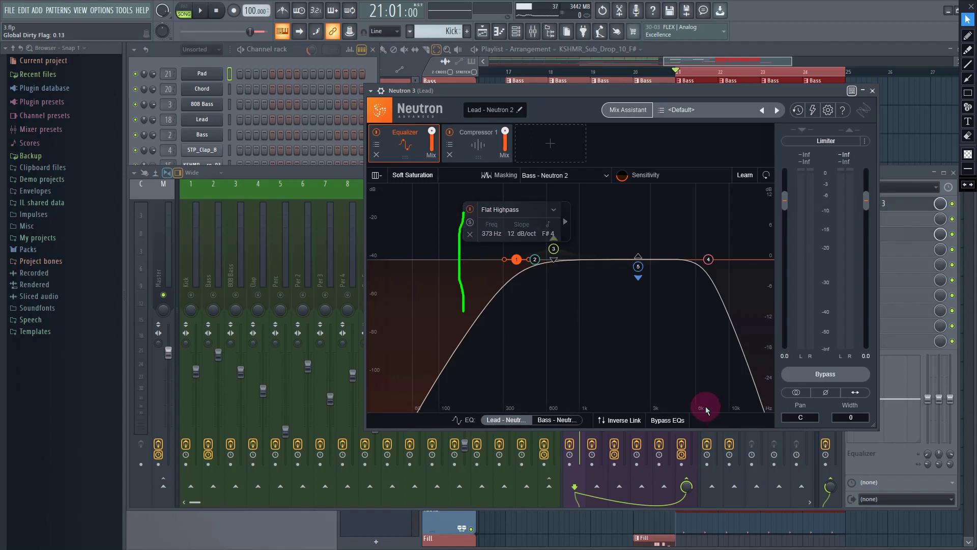
pyautogui.click(201, 11)
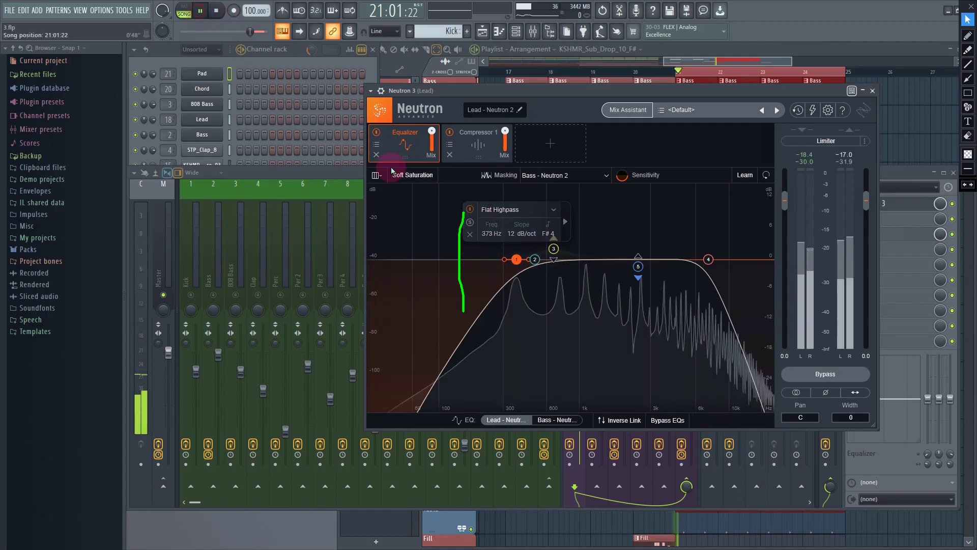
pyautogui.click(470, 223)
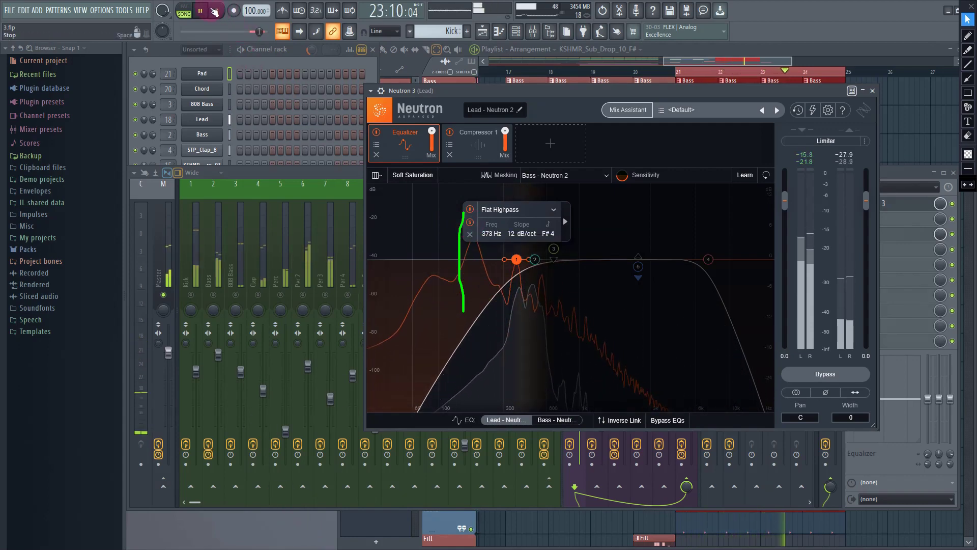
pyautogui.press('space')
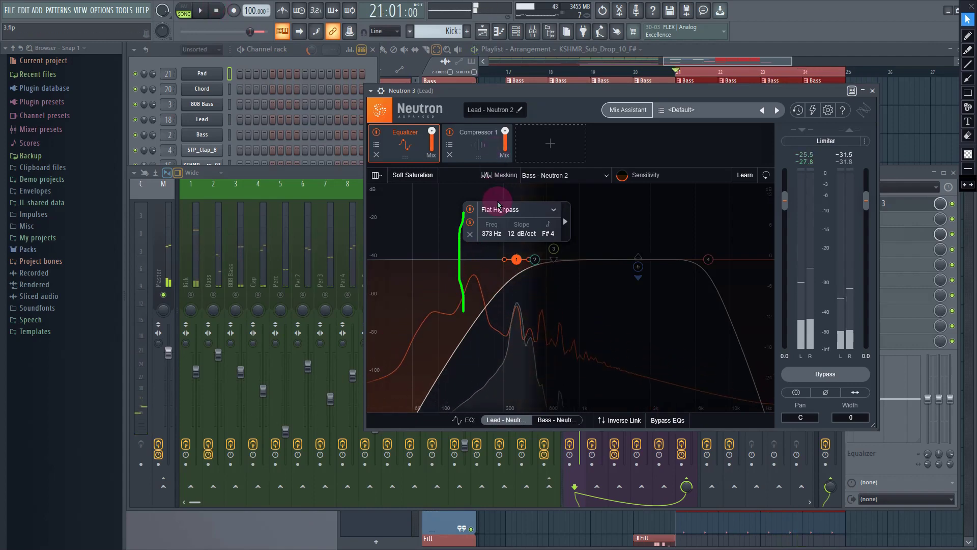
pyautogui.click(472, 224)
# Step: Solo the Lead equalizer's Flat Lowpass band and play the song to hear the cut high frequencies, stopping playback at the end
pyautogui.click(708, 260)
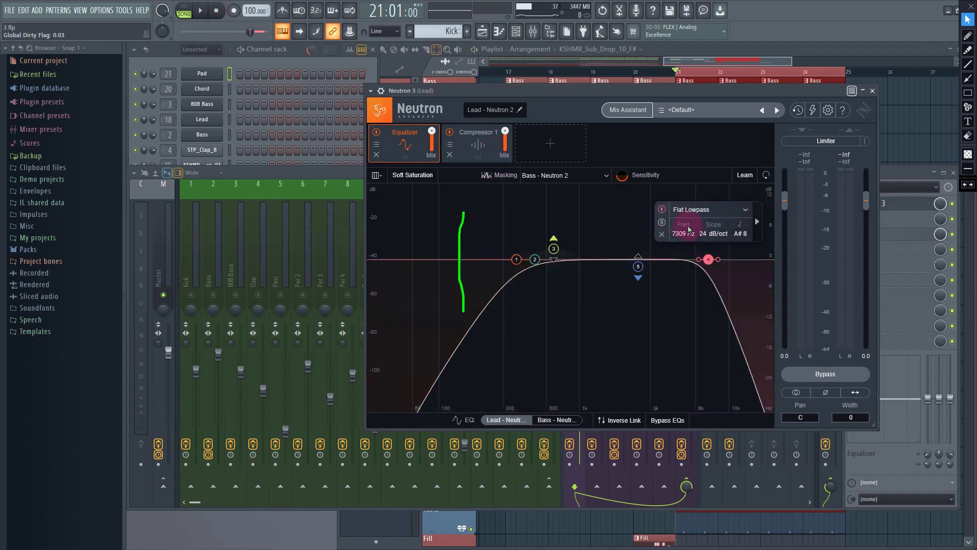
pyautogui.click(662, 223)
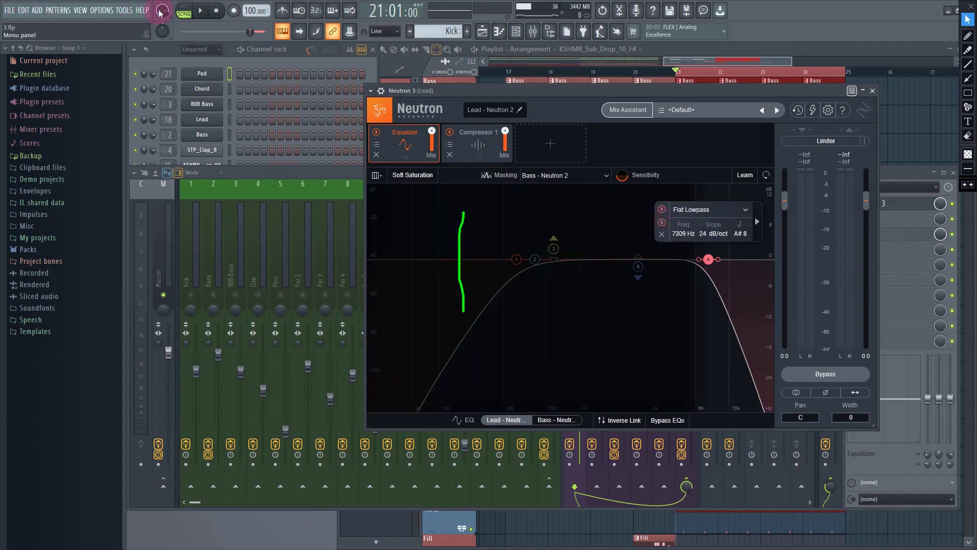
pyautogui.click(200, 11)
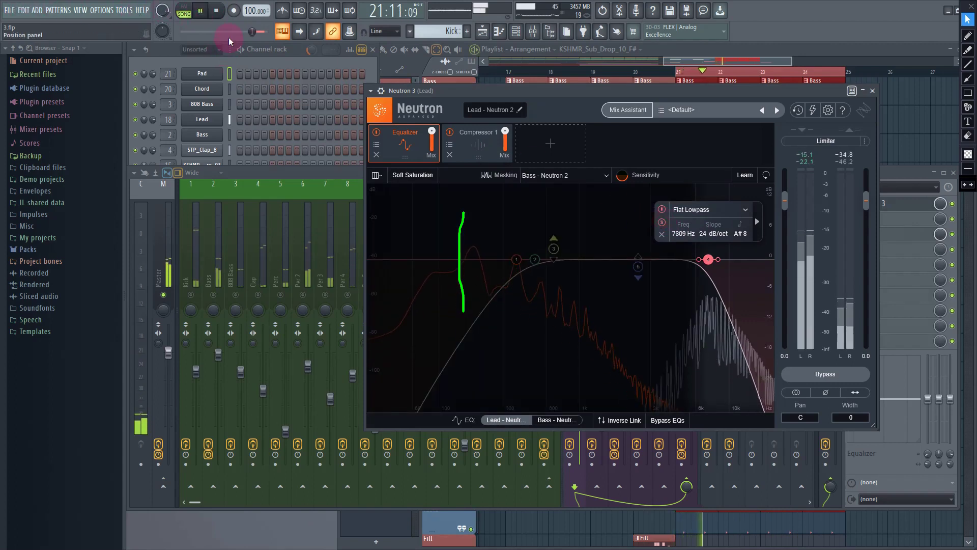
pyautogui.click(220, 10)
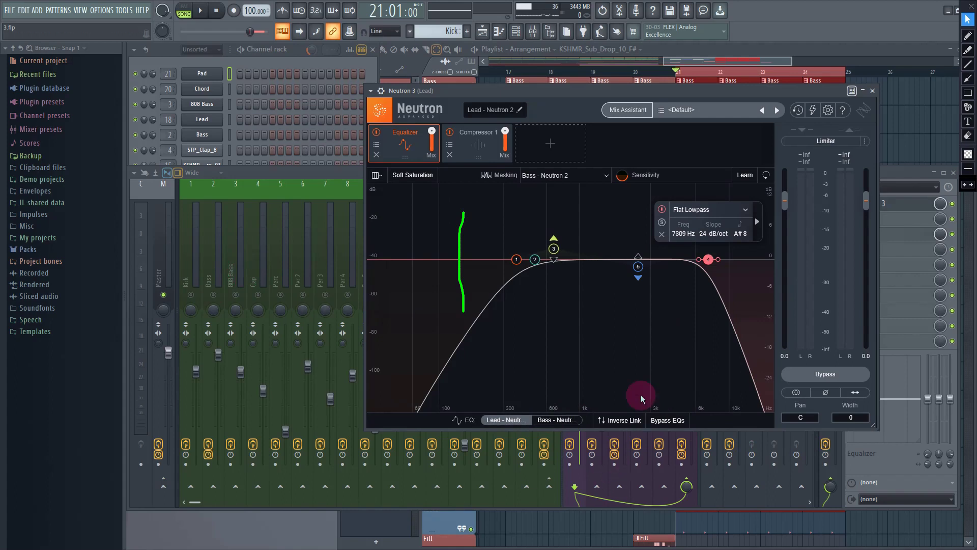
# Step: View the Bass equalizer curve from the Lead's Neutron 3, and open the Kick track's Neutron 3 to examine its low-end cut
pyautogui.click(565, 419)
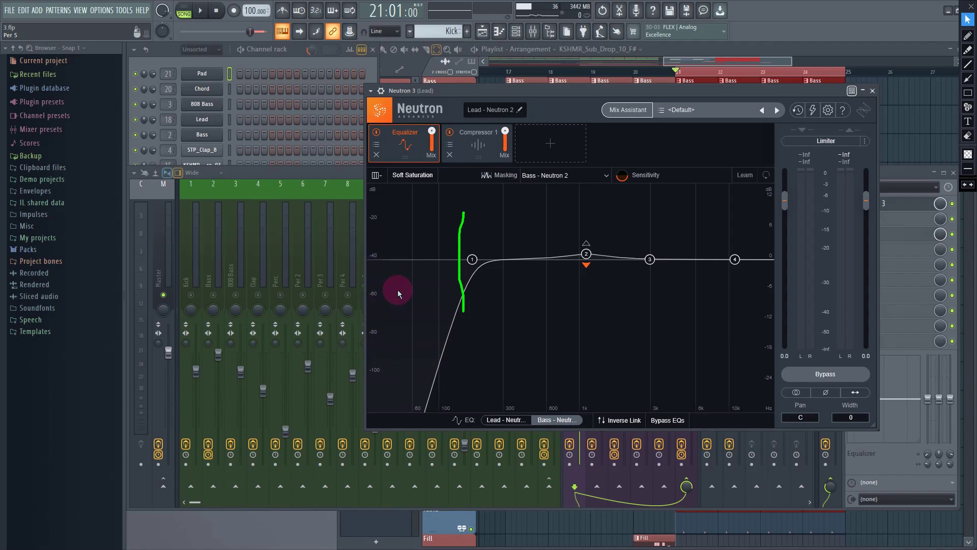
pyautogui.click(872, 92)
pyautogui.click(190, 277)
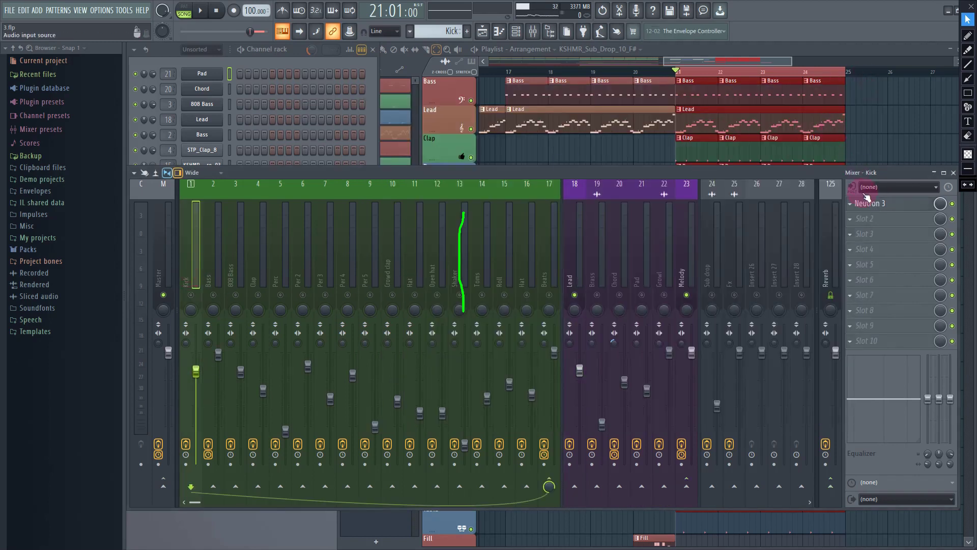
pyautogui.click(896, 202)
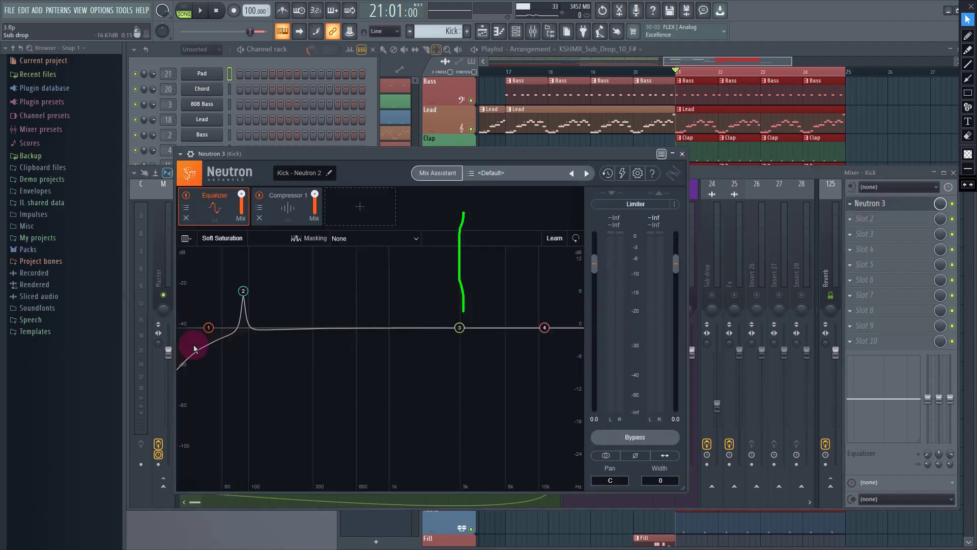
pyautogui.moveTo(183, 365); pyautogui.dragTo(187, 334)
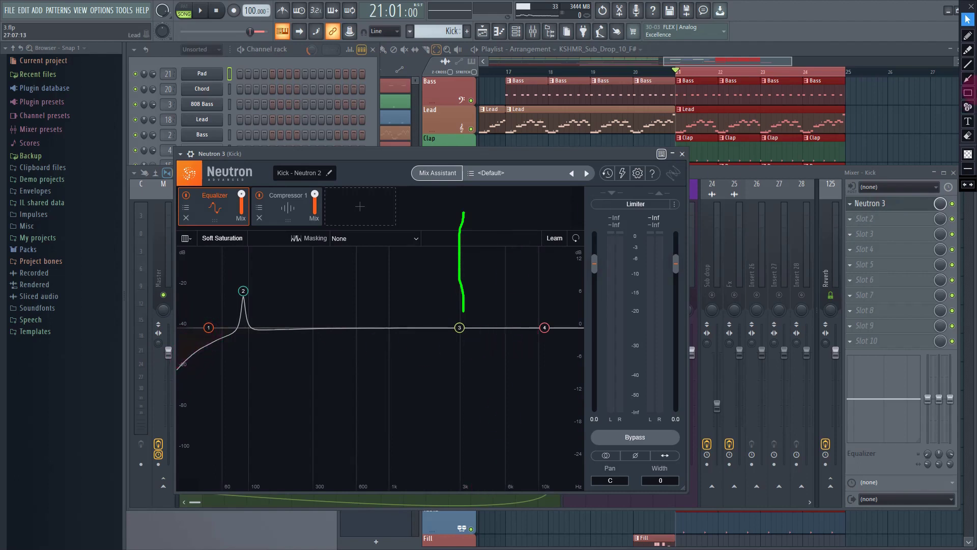
# Step: Erase the green annotation line from the screen and close the Kick's Neutron 3 window
pyautogui.click(968, 135)
pyautogui.moveTo(426, 176)
pyautogui.mouseDown()
pyautogui.moveTo(464, 216)
pyautogui.moveTo(533, 345)
pyautogui.mouseUp()
pyautogui.click(969, 19)
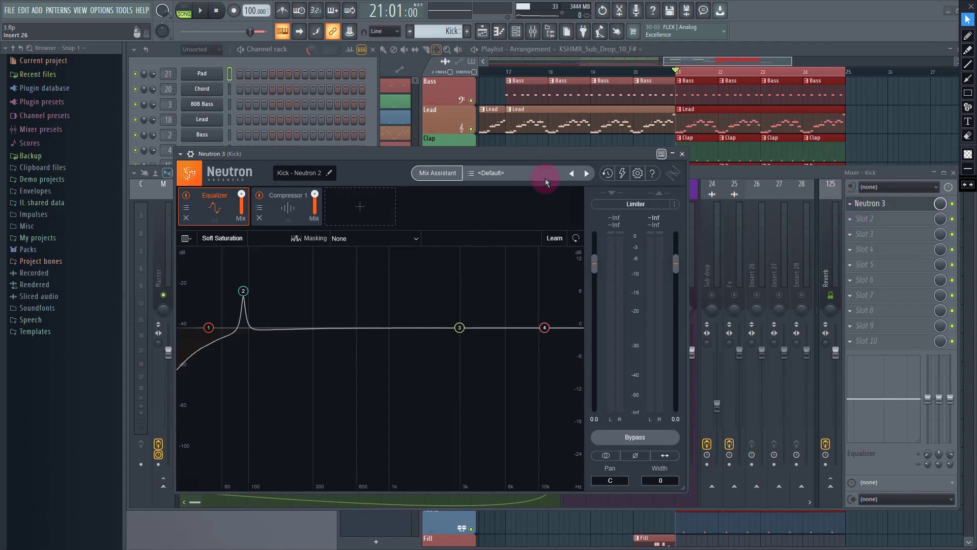
pyautogui.moveTo(496, 154); pyautogui.dragTo(649, 56)
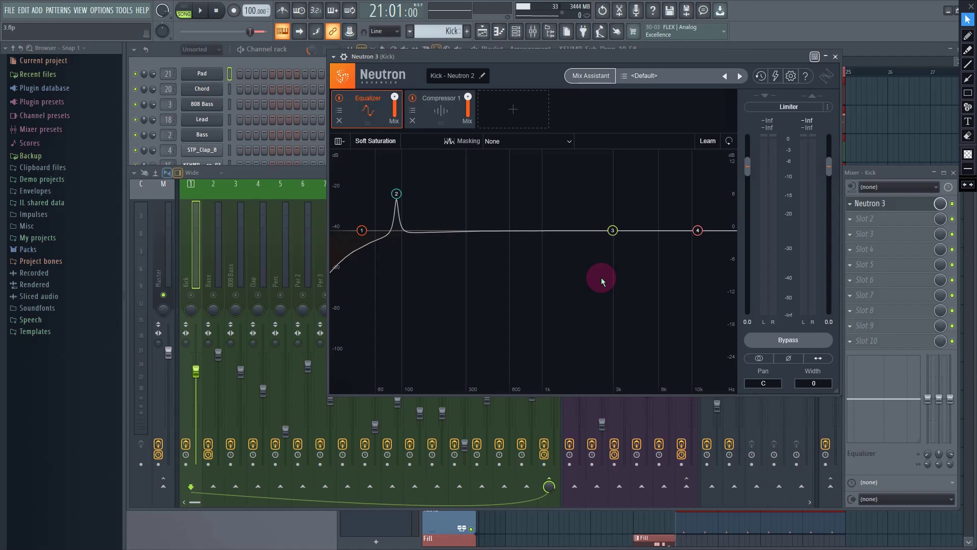
pyautogui.click(836, 58)
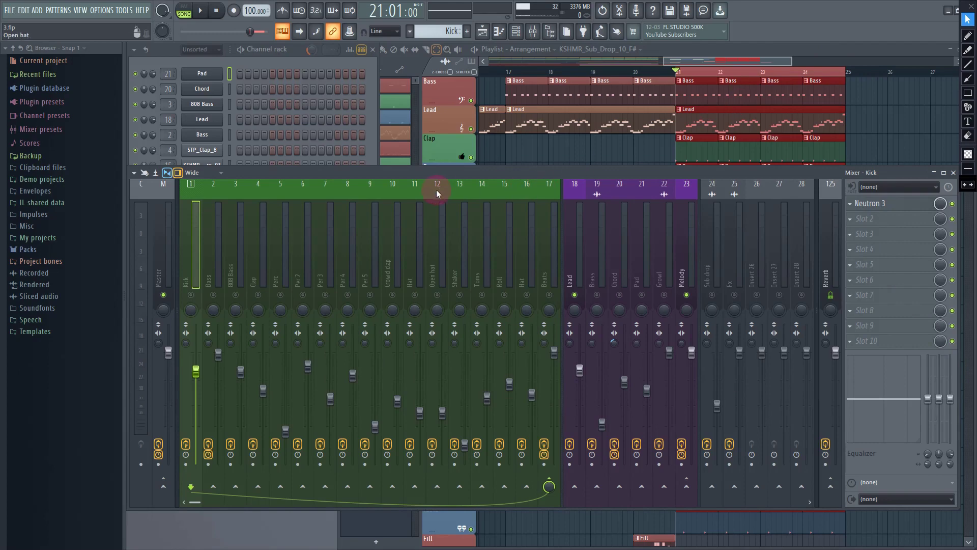